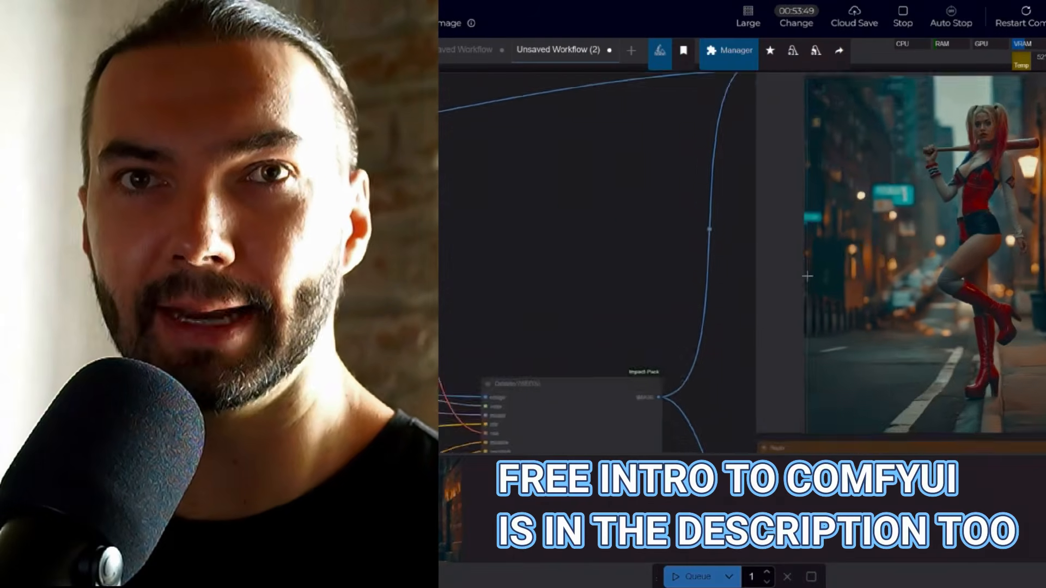
Paint a mask over the character's torso and compare the original image with the inpainted result
scroll(899, 286, "up", 5)
left_click_drag(899, 286, 735, 221)
scroll(761, 249, "up", 3)
scroll(812, 233, "down", 5)
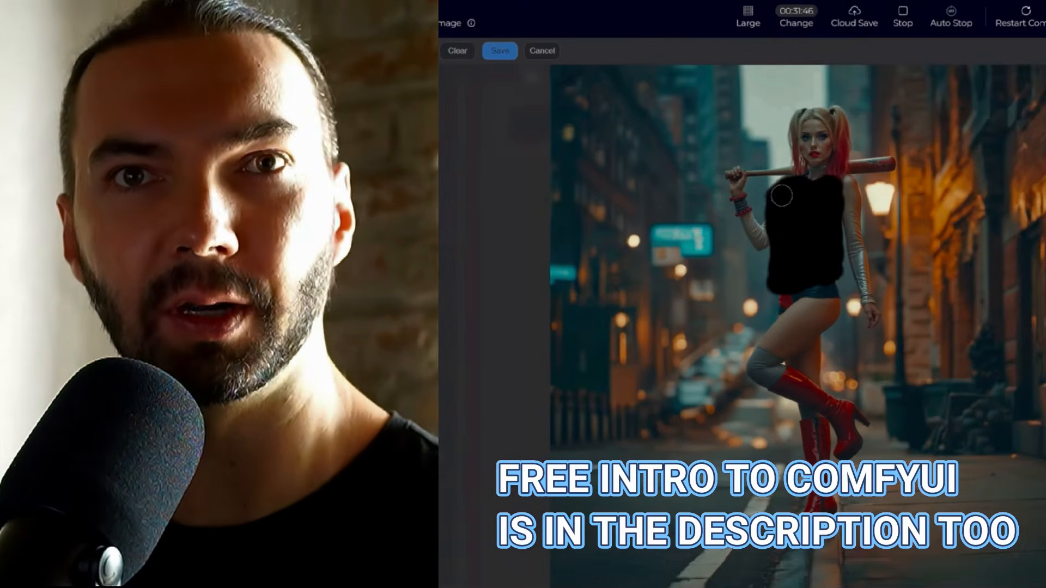
mouse_move(782, 195)
left_mouse_down()
mouse_move(798, 211)
mouse_move(835, 210)
mouse_move(833, 262)
left_mouse_up()
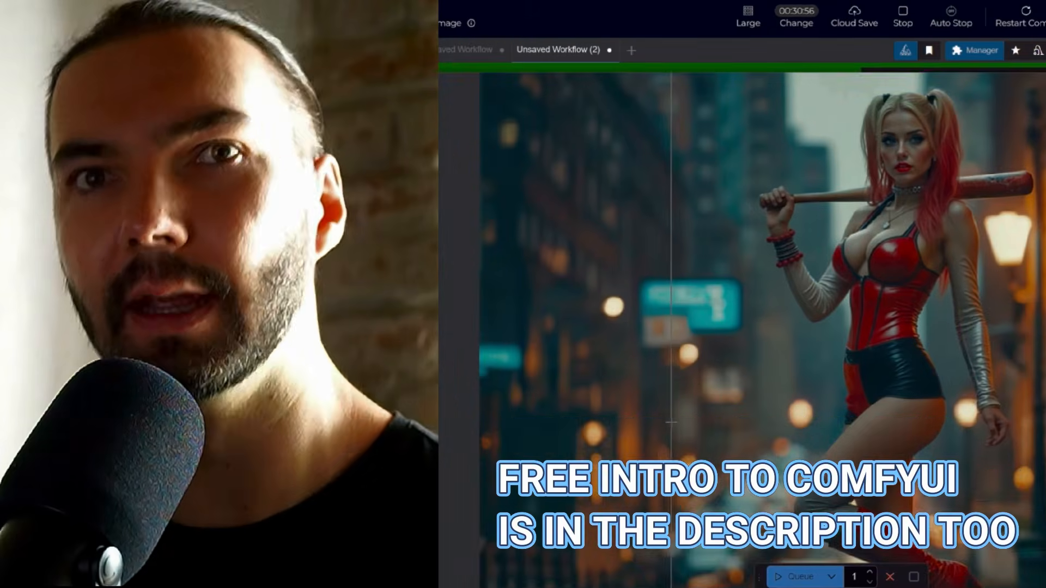
scroll(714, 367, "up", 3)
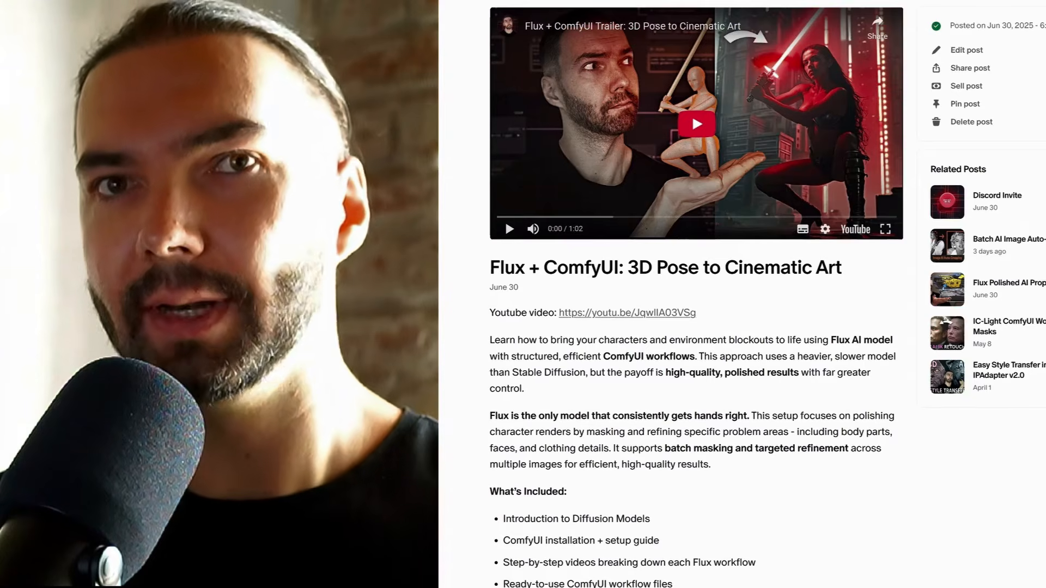
Read through the "Flux + ComfyUI: 3D Pose to Cinematic Art" post, covering its included materials and workflow examples
scroll(922, 462, "down", 10)
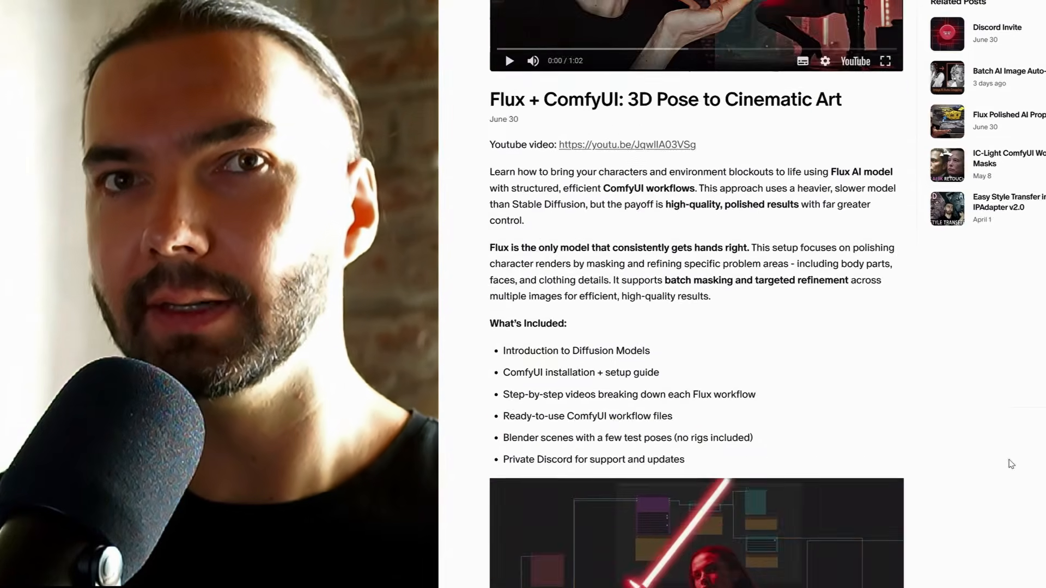
scroll(696, 294, "down", 9)
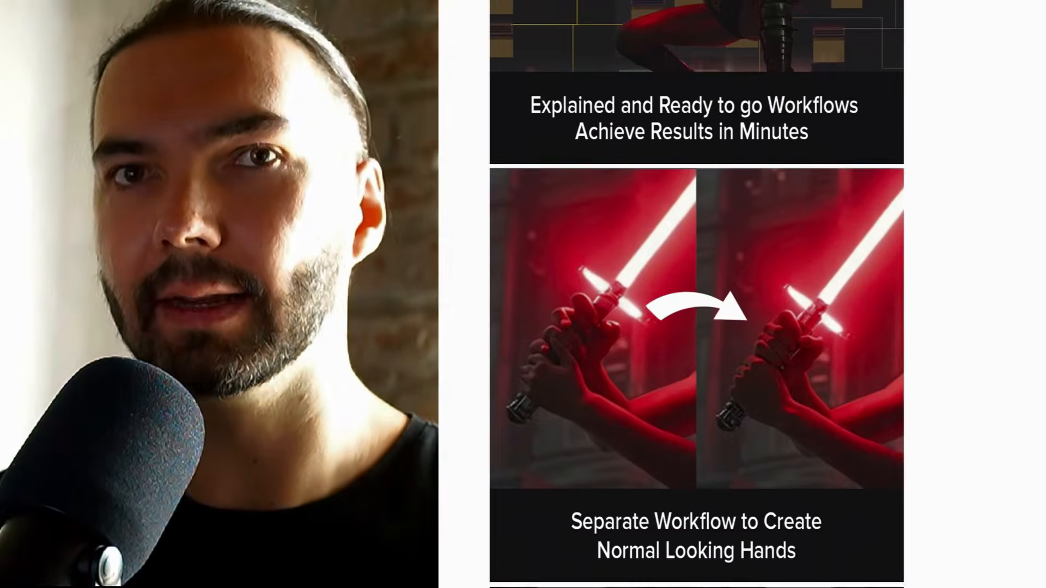
scroll(696, 295, "down", 20)
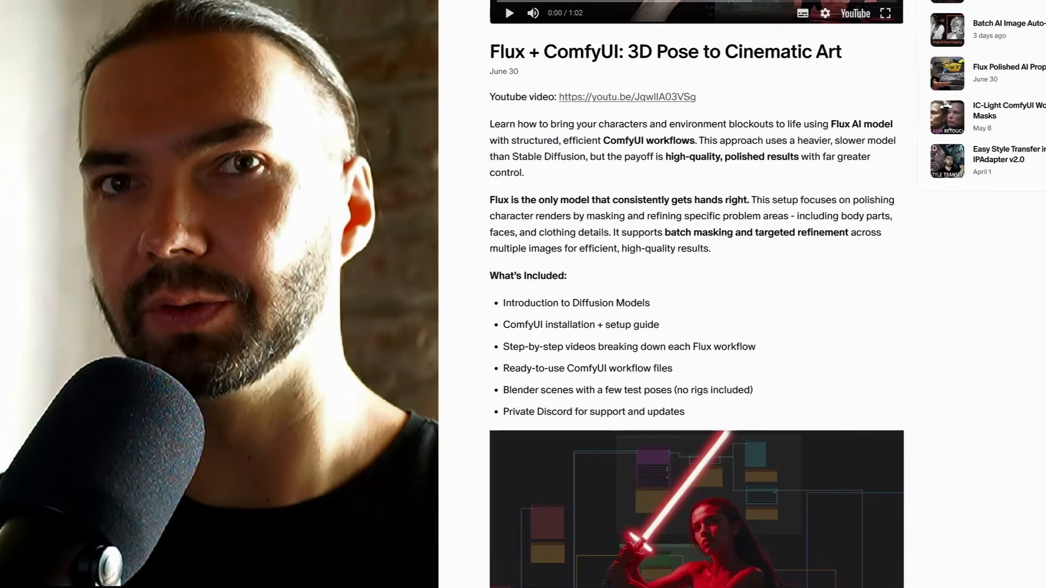
scroll(696, 294, "up", 4)
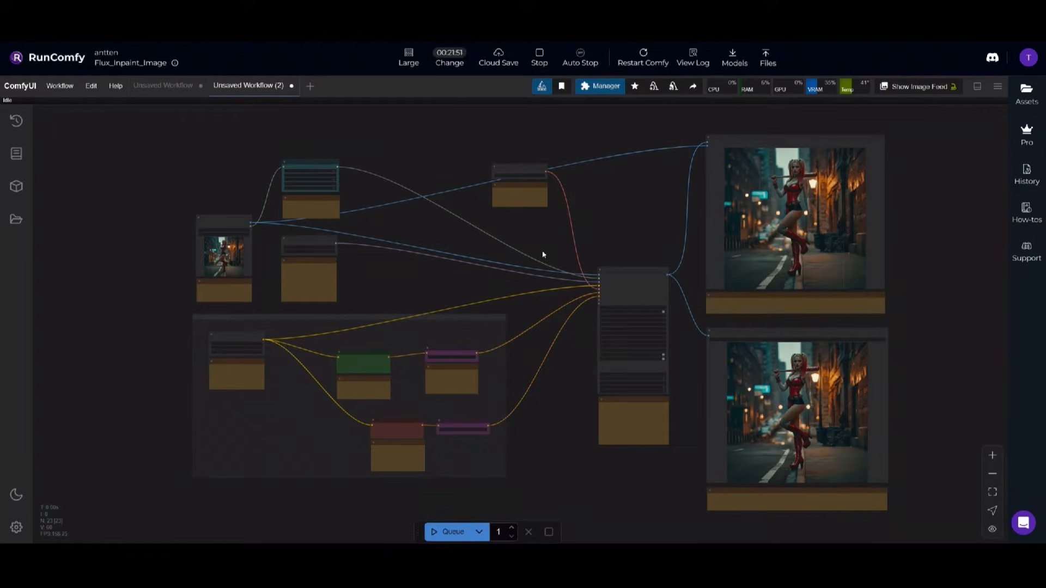
Examine the Flux inpaint workflow from the image and model loaders through to the image comparison output
left_click_drag(331, 233, 472, 283)
scroll(455, 321, "up", 4)
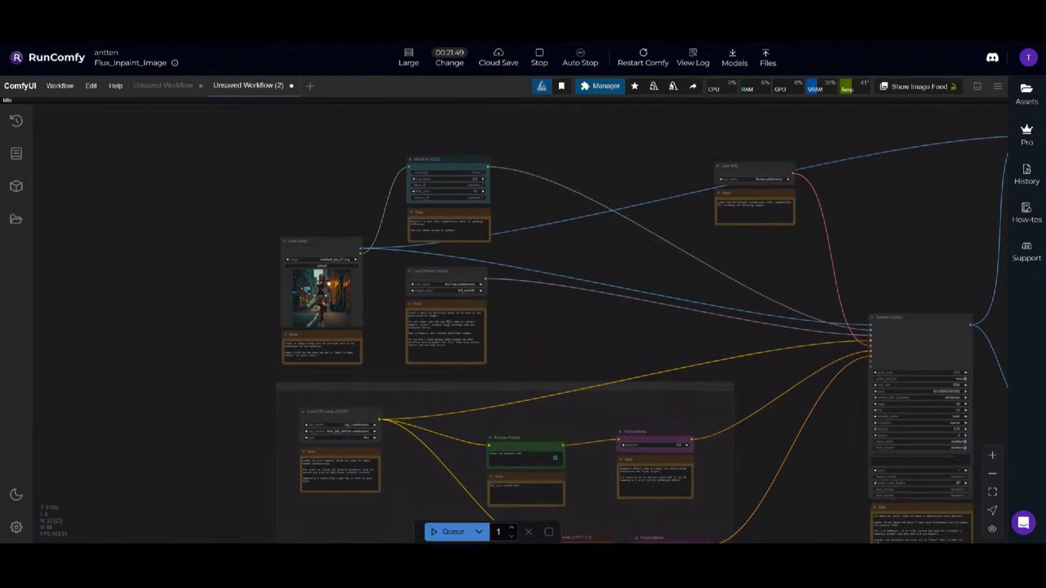
scroll(544, 299, "up", 11)
left_click_drag(375, 294, 98, 270)
scroll(460, 299, "down", 5)
left_click_drag(980, 207, 198, 276)
left_click_drag(516, 219, 377, 185)
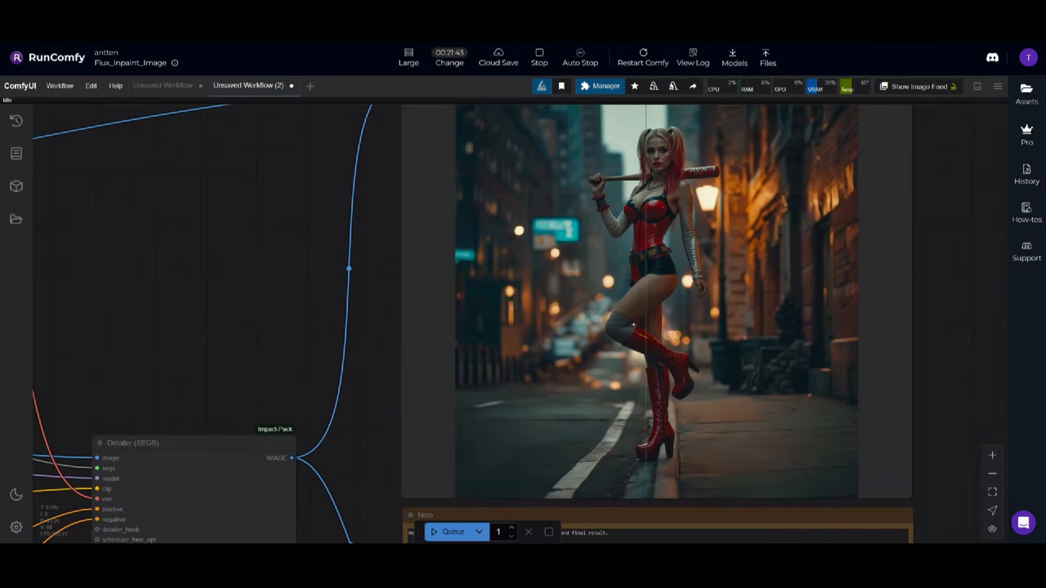
left_click_drag(124, 266, 262, 262)
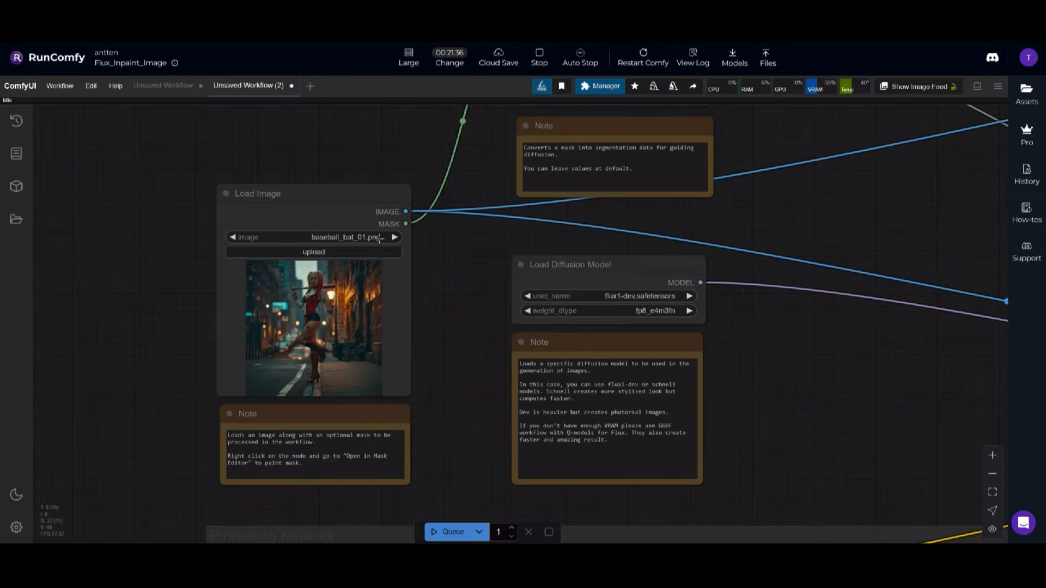
Examine the Load Image node and how its mask output connects to the MASK to SEGS node
scroll(380, 238, "up", 2)
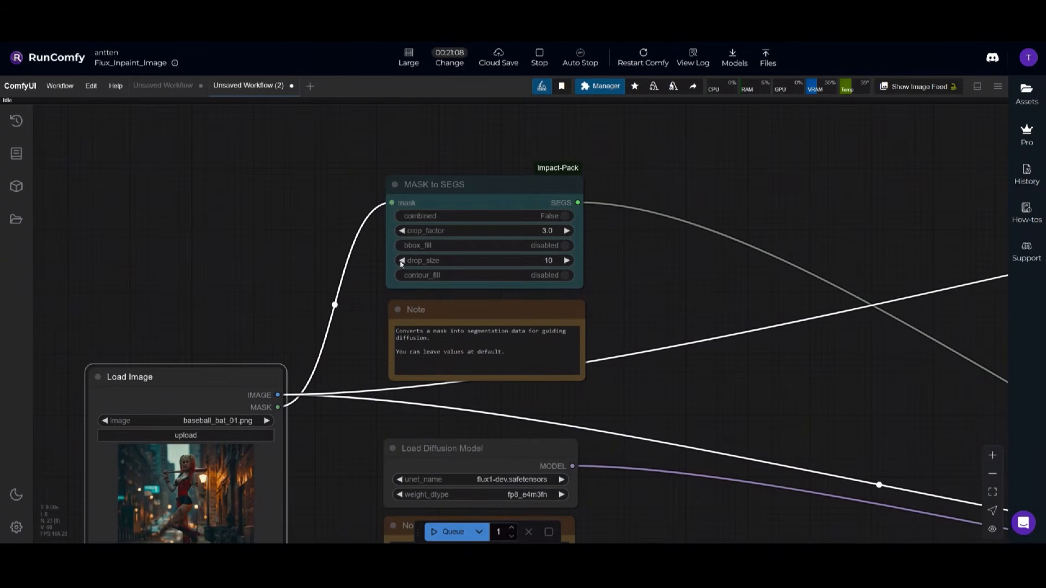
left_click(490, 190)
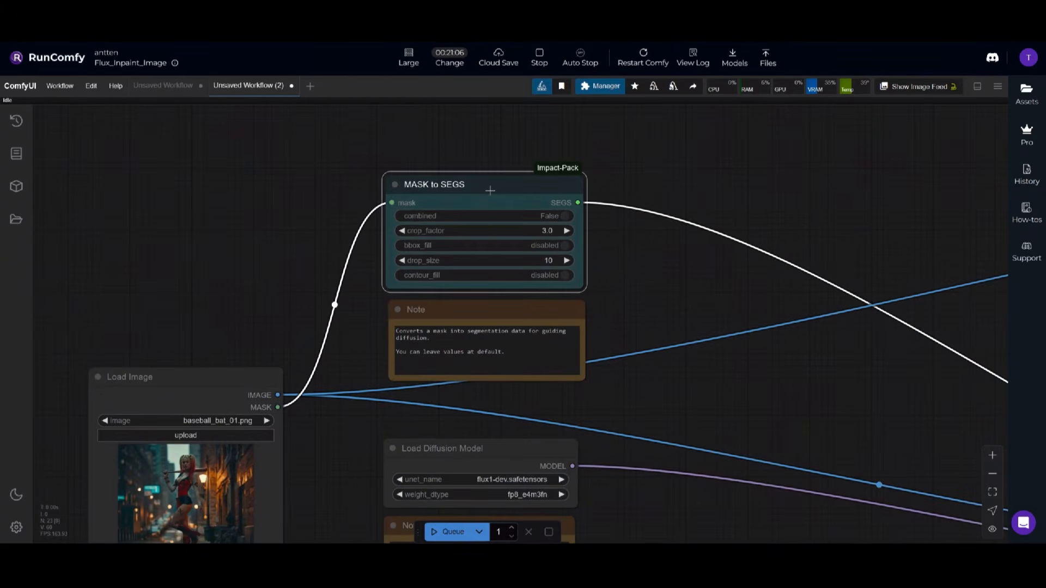
left_click_drag(283, 224, 569, 89)
scroll(483, 222, "up", 5)
left_click_drag(713, 440, 689, 303)
scroll(703, 309, "up", 1)
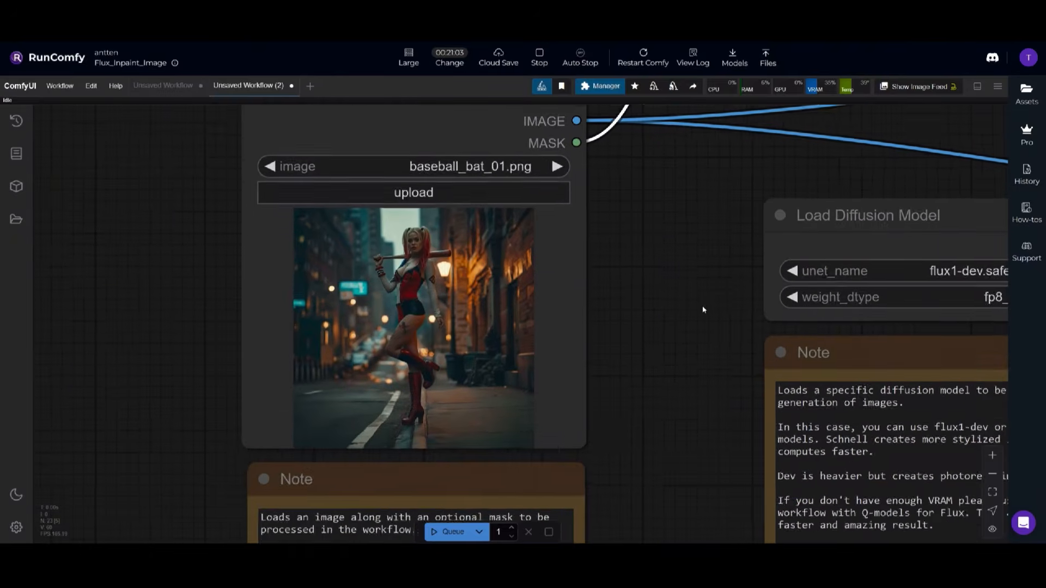
Open the Load Image node's picture of the character with the baseball bat in MaskEditor
scroll(703, 309, "up", 3)
scroll(452, 175, "up", 6)
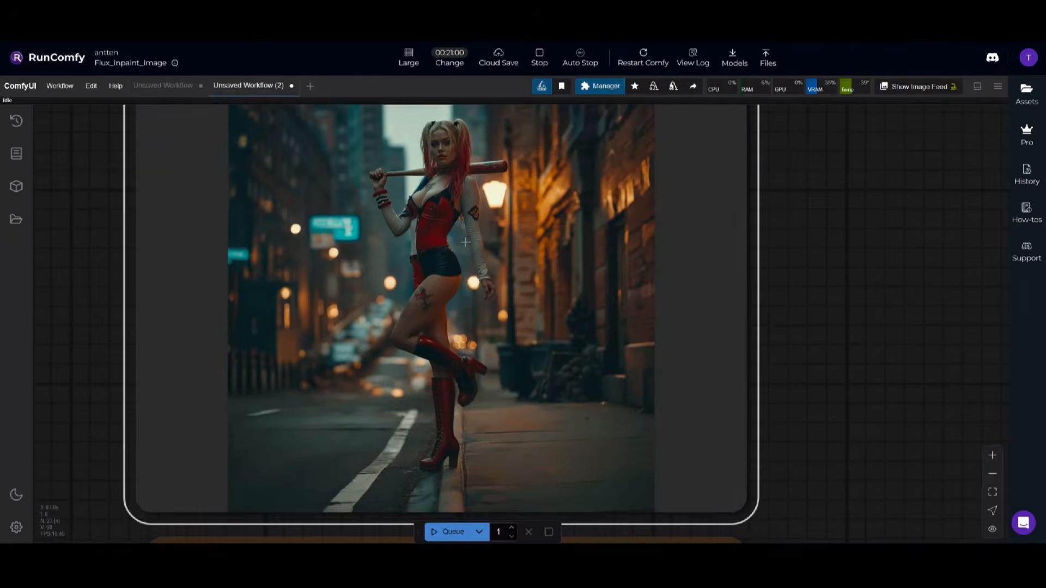
left_click_drag(465, 242, 457, 287)
left_click_drag(487, 166, 472, 323)
scroll(472, 323, "down", 2)
scroll(467, 156, "down", 1)
right_click(466, 140)
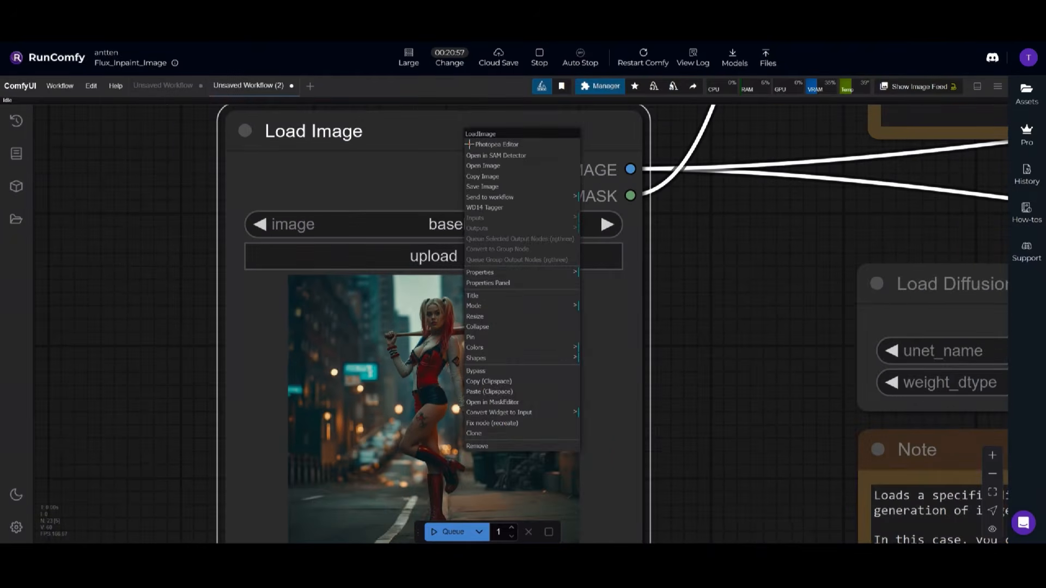
left_click(480, 402)
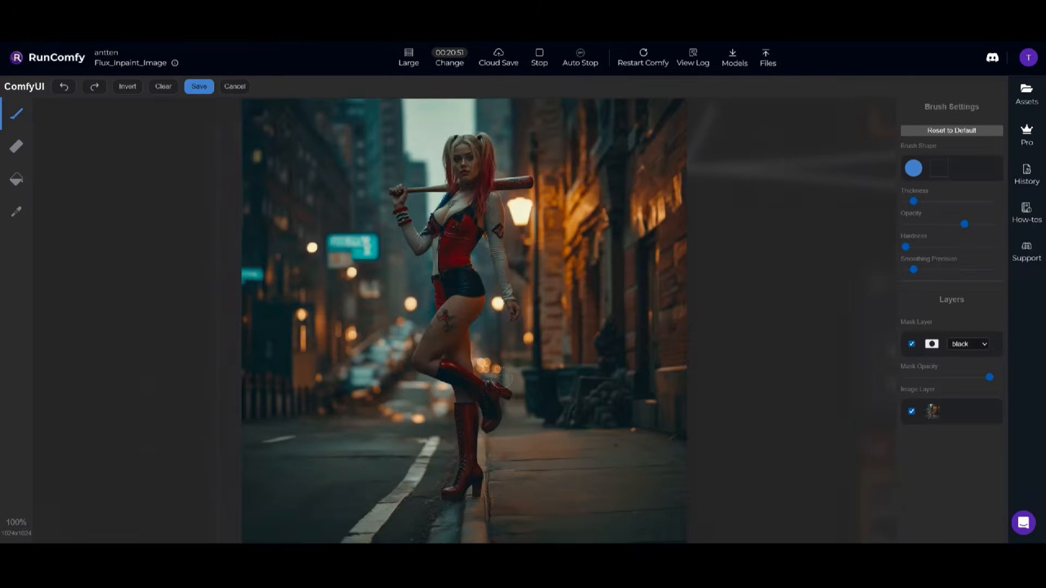
Paint a soft mask over the character's face and slightly increase the brush thickness
scroll(468, 321, "up", 5)
left_click_drag(465, 236, 462, 427)
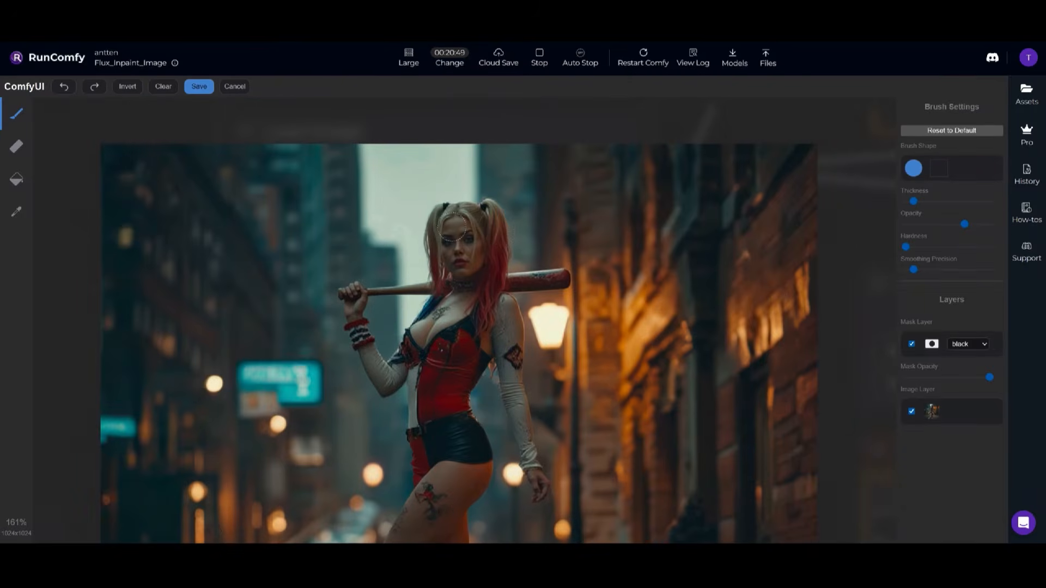
scroll(493, 243, "up", 3)
mouse_move(444, 229)
left_mouse_down()
mouse_move(439, 265)
mouse_move(460, 253)
mouse_move(442, 237)
left_mouse_up()
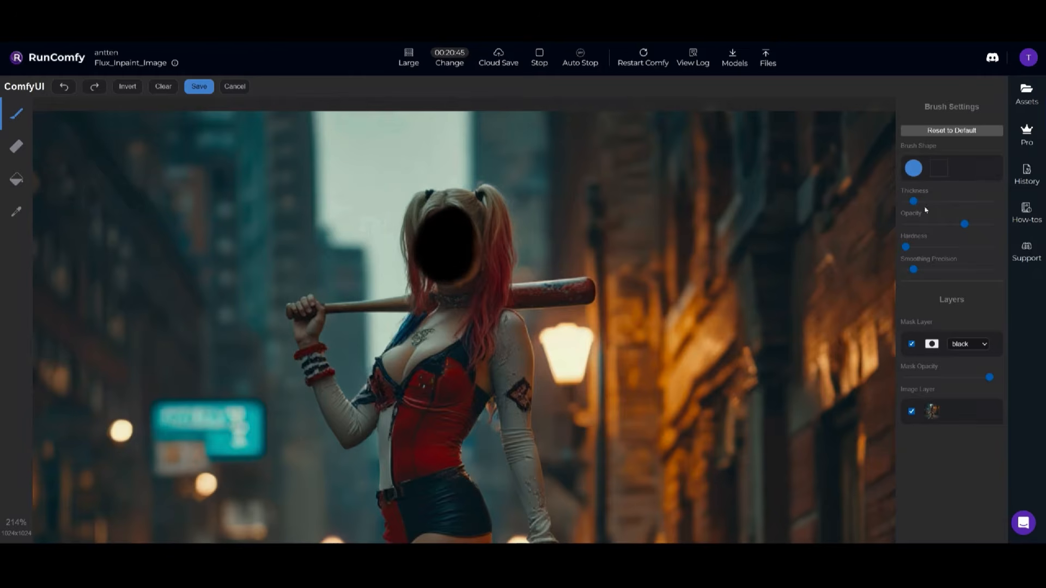
left_click_drag(914, 201, 924, 201)
Try a hard-edged mask stroke beside the face at maximum brush hardness, undo it, and return the hardness to minimum
left_click_drag(905, 247, 989, 247)
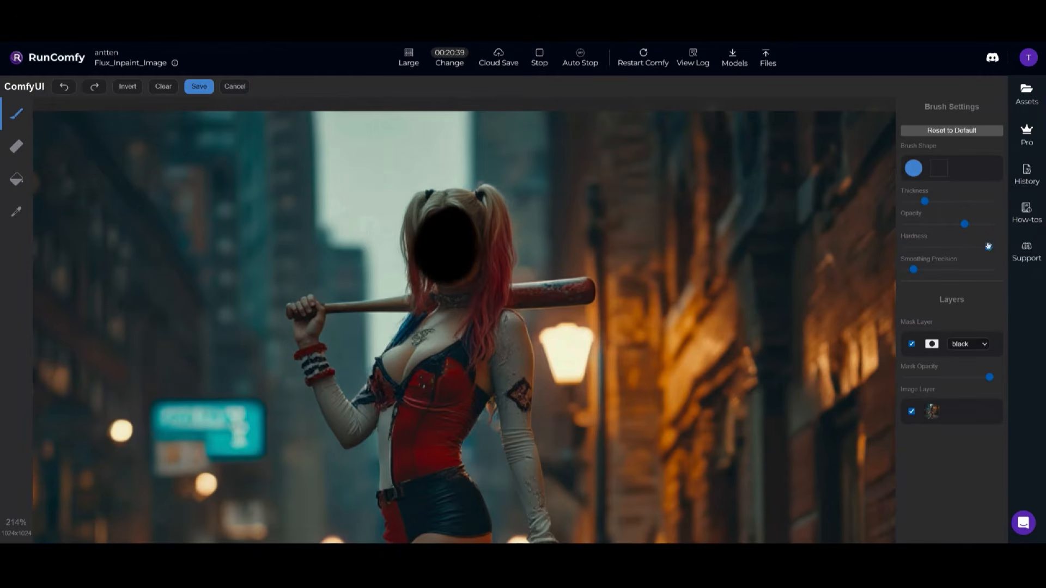
mouse_move(463, 234)
left_mouse_down()
mouse_move(509, 256)
mouse_move(531, 216)
mouse_move(464, 215)
mouse_move(495, 245)
left_mouse_up()
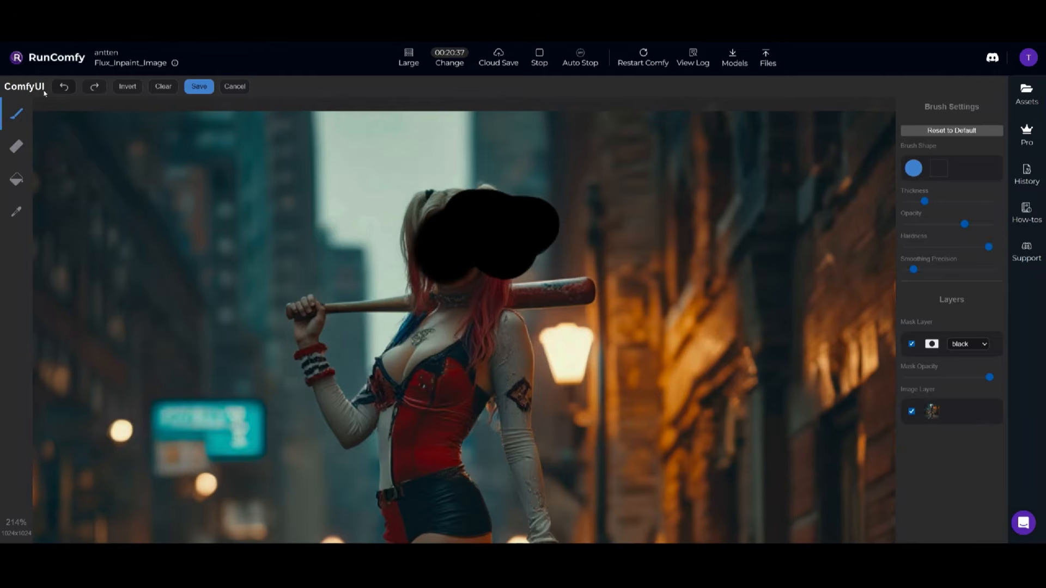
left_click(64, 87)
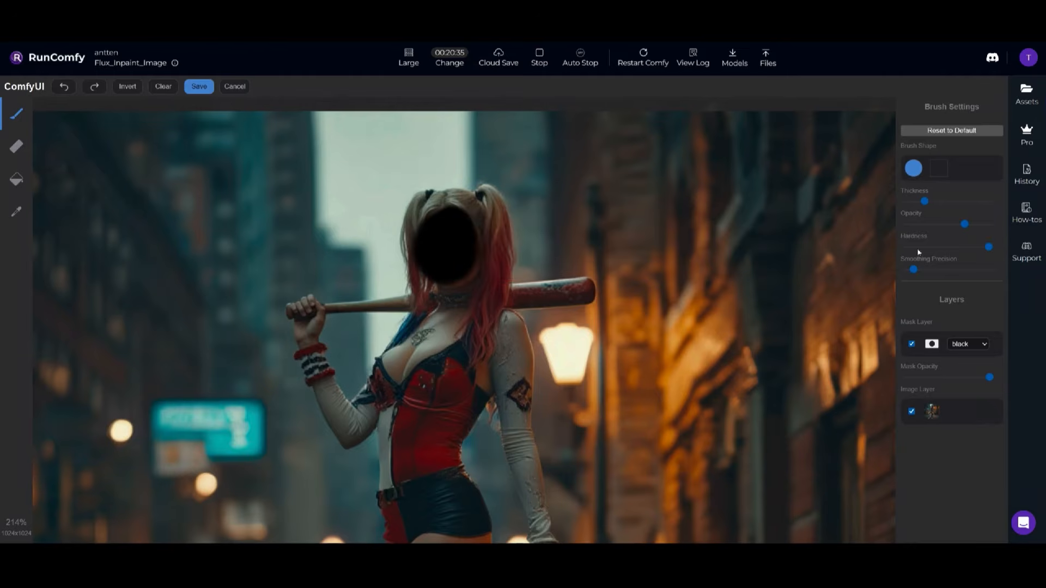
left_click_drag(918, 252, 878, 245)
left_click(64, 87)
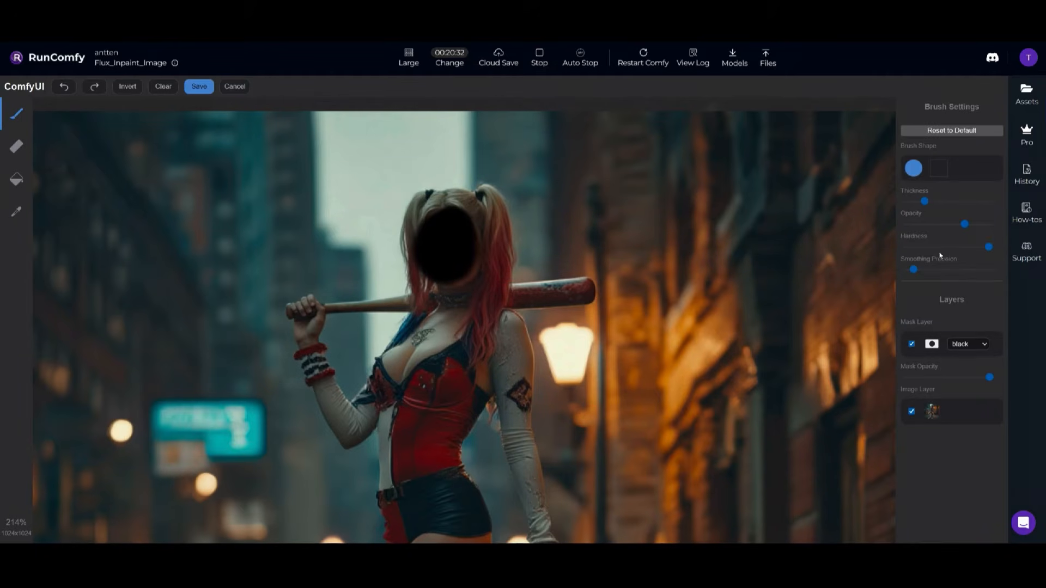
left_click(906, 246)
Extend the soft-edged mask over the whole face and save it to the Load Image node
mouse_move(428, 250)
left_mouse_down()
mouse_move(457, 262)
mouse_move(441, 231)
left_mouse_up()
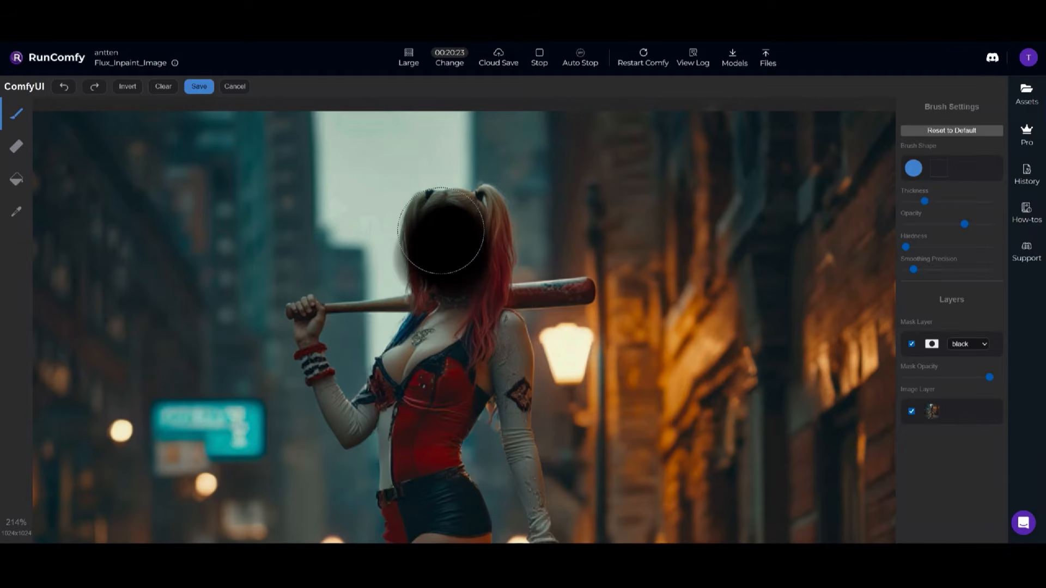
left_click_drag(440, 230, 441, 256)
left_click(197, 87)
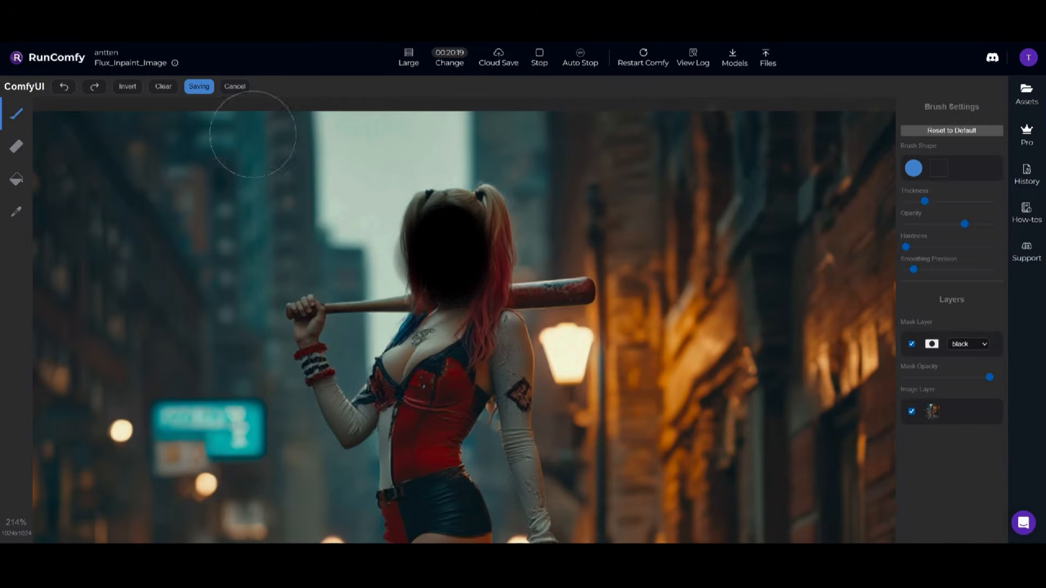
scroll(656, 370, "down", 3)
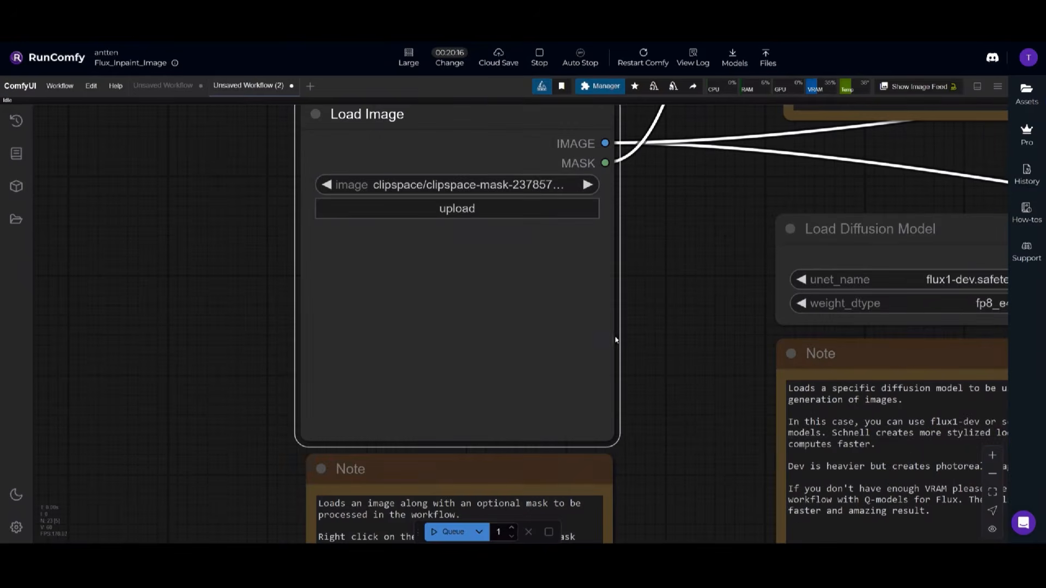
scroll(615, 340, "down", 1)
scroll(583, 272, "up", 1)
scroll(470, 289, "down", 2)
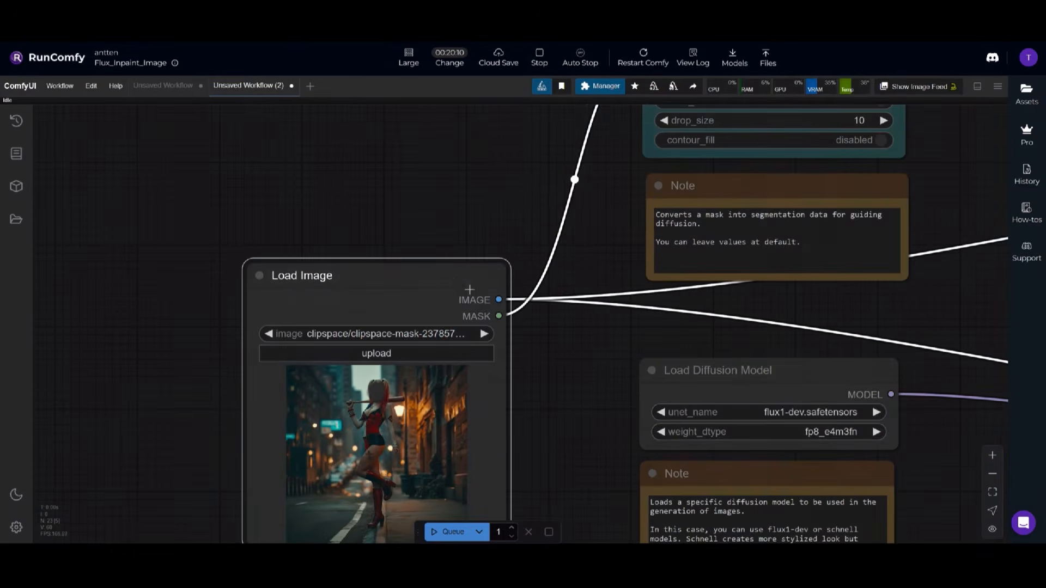
Examine the Detailer (SEGS) node's incoming connections and its settings, from guide_size down to force_inpaint
left_click_drag(470, 289, 365, 406)
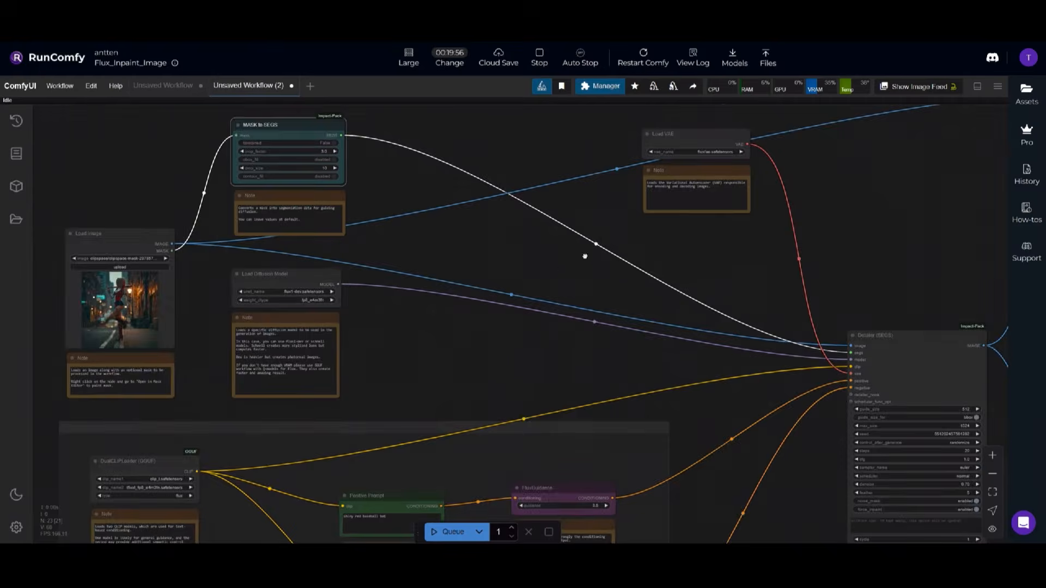
left_click_drag(777, 364, 488, 247)
scroll(488, 247, "up", 4)
left_click(689, 204)
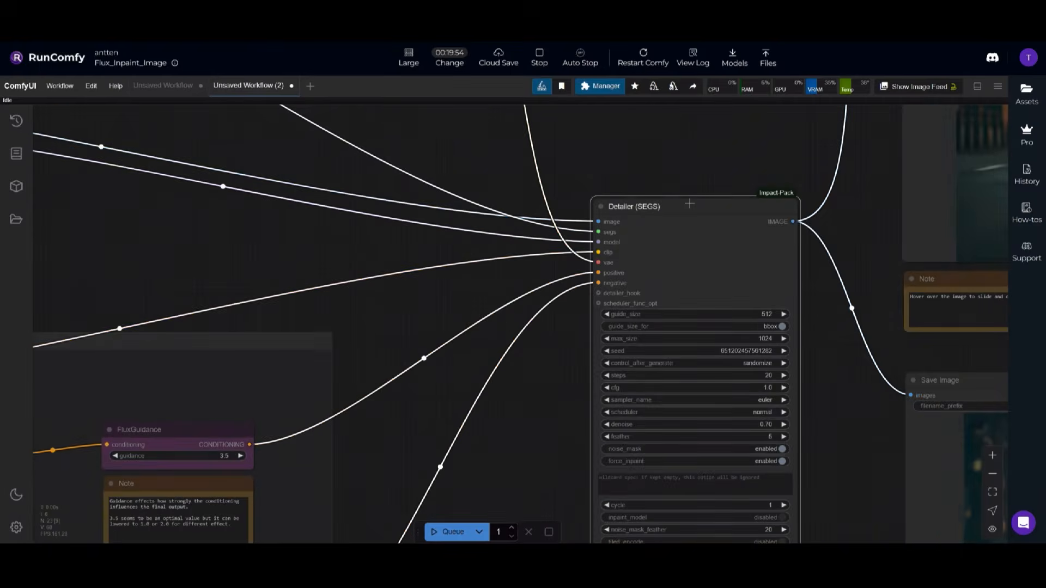
scroll(689, 203, "up", 5)
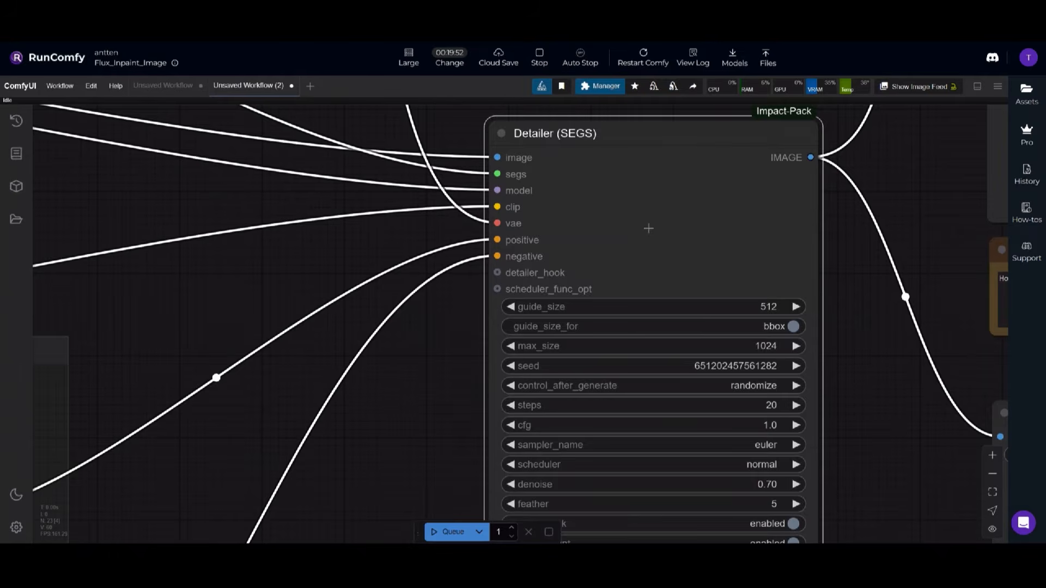
left_click_drag(648, 228, 641, 202)
scroll(619, 205, "down", 1)
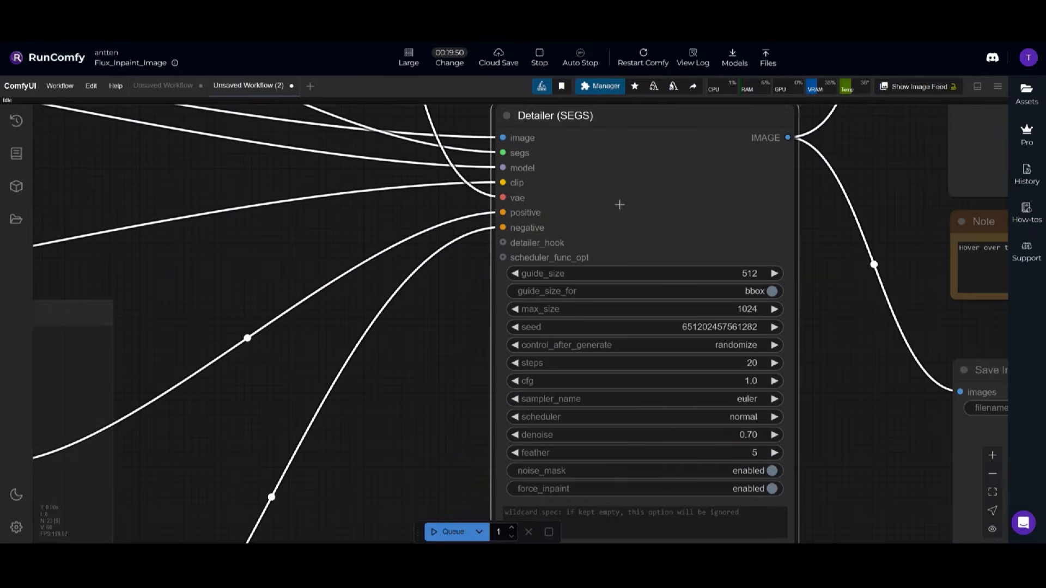
scroll(625, 170, "up", 1)
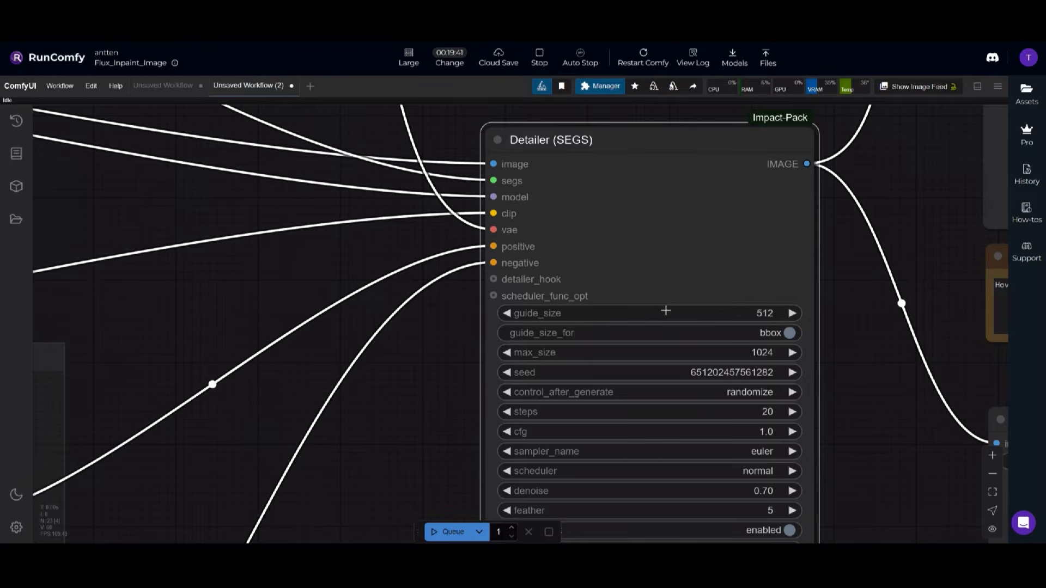
scroll(665, 310, "up", 1)
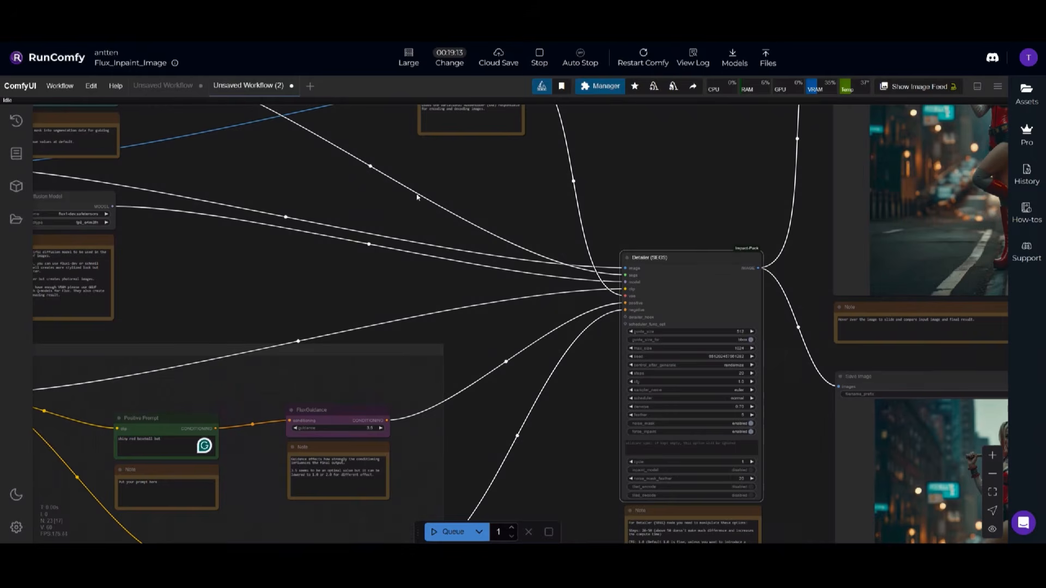
Examine the Load Image and MASK to SEGS nodes and trace their links to the Detailer (SEGS) node
left_click_drag(415, 196, 705, 228)
scroll(705, 228, "down", 1)
left_click(234, 195)
mouse_move(234, 195)
left_mouse_down()
mouse_move(229, 155)
mouse_move(224, 194)
mouse_move(234, 183)
left_mouse_up()
left_click_drag(276, 152, 246, 220)
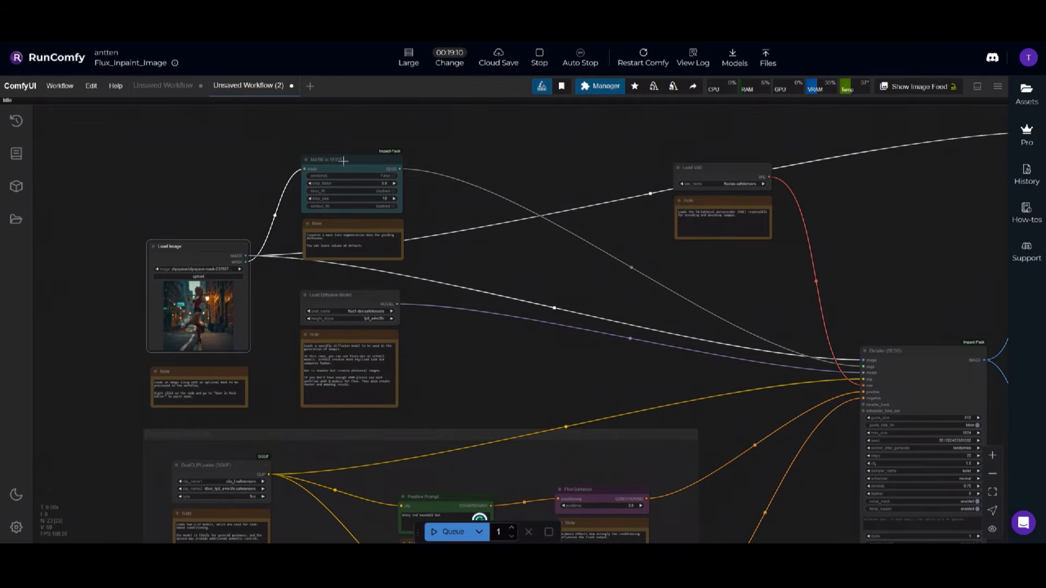
left_click_drag(343, 161, 344, 157)
scroll(474, 303, "up", 3)
left_click_drag(474, 303, 457, 257)
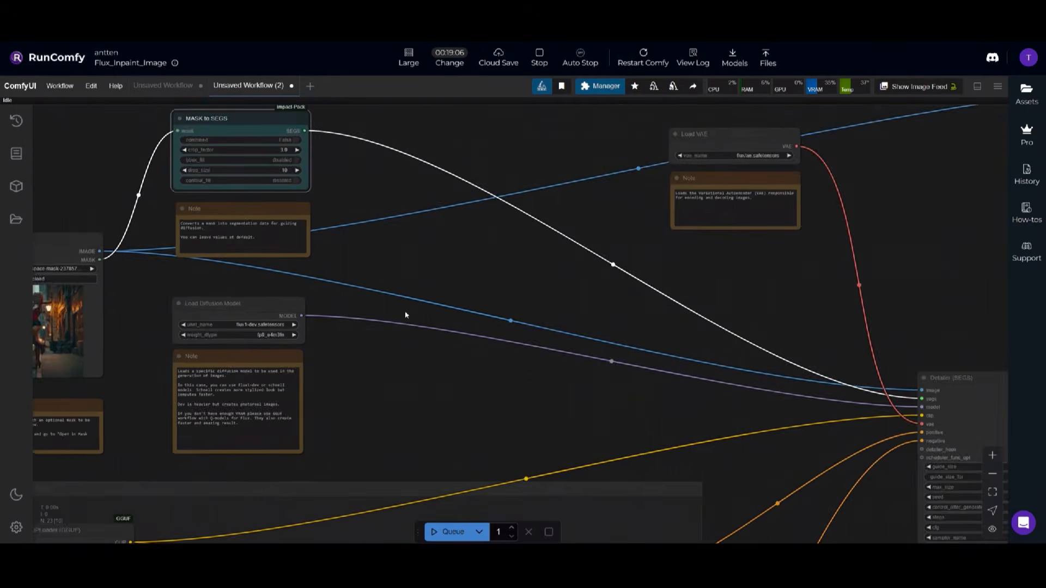
Examine the Load Diffusion Model node's settings and note, and check the execution logs
scroll(457, 257, "up", 2)
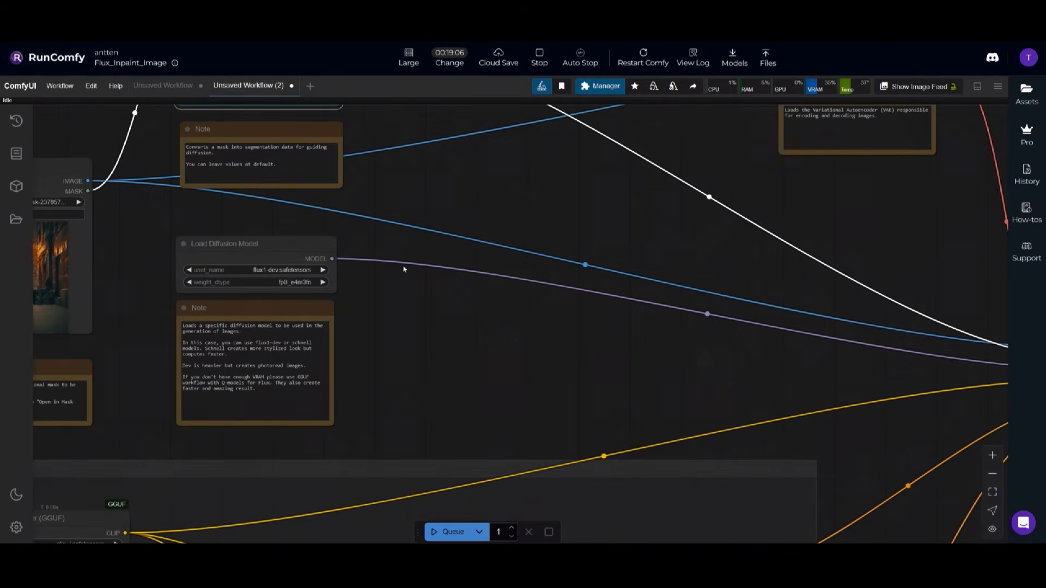
left_click(279, 246)
scroll(234, 305, "up", 7)
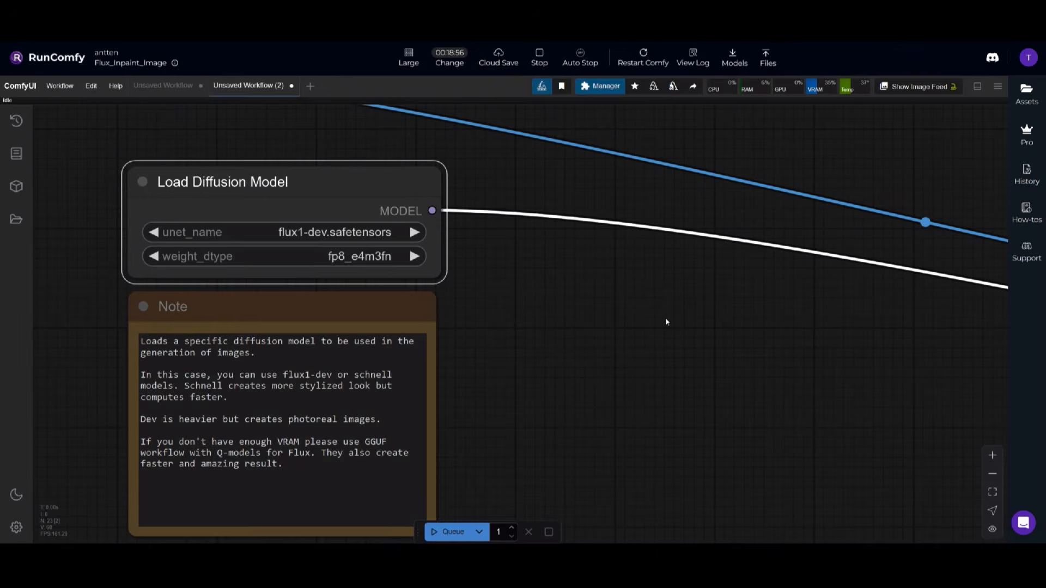
scroll(666, 322, "down", 9)
scroll(712, 334, "up", 6)
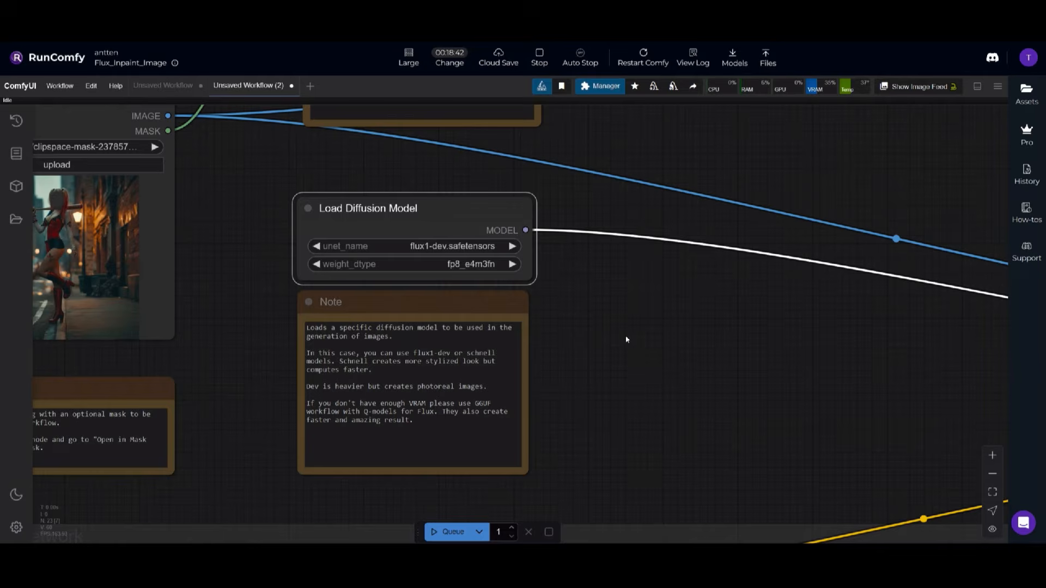
left_click(977, 86)
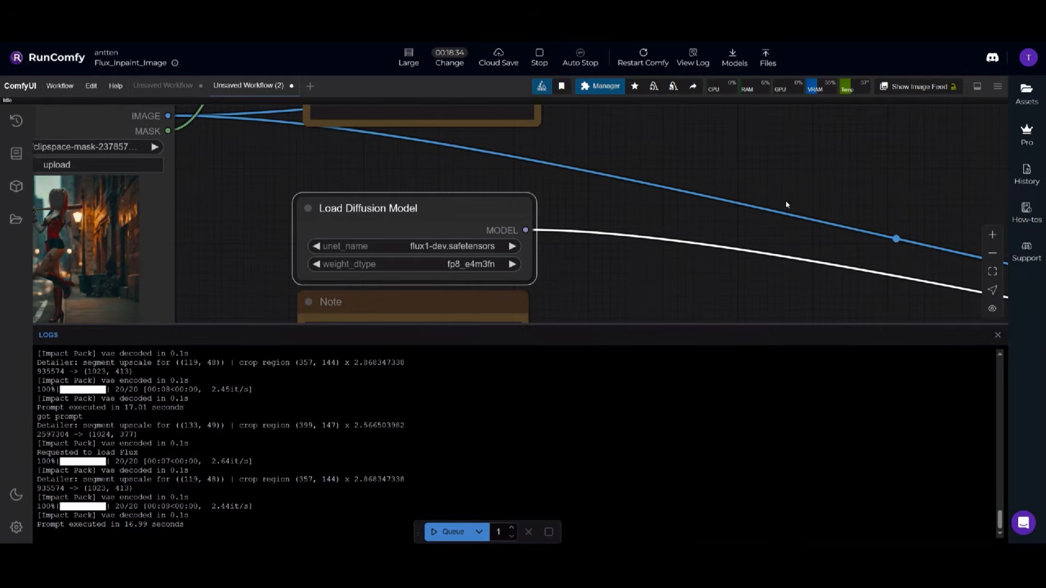
left_click(978, 86)
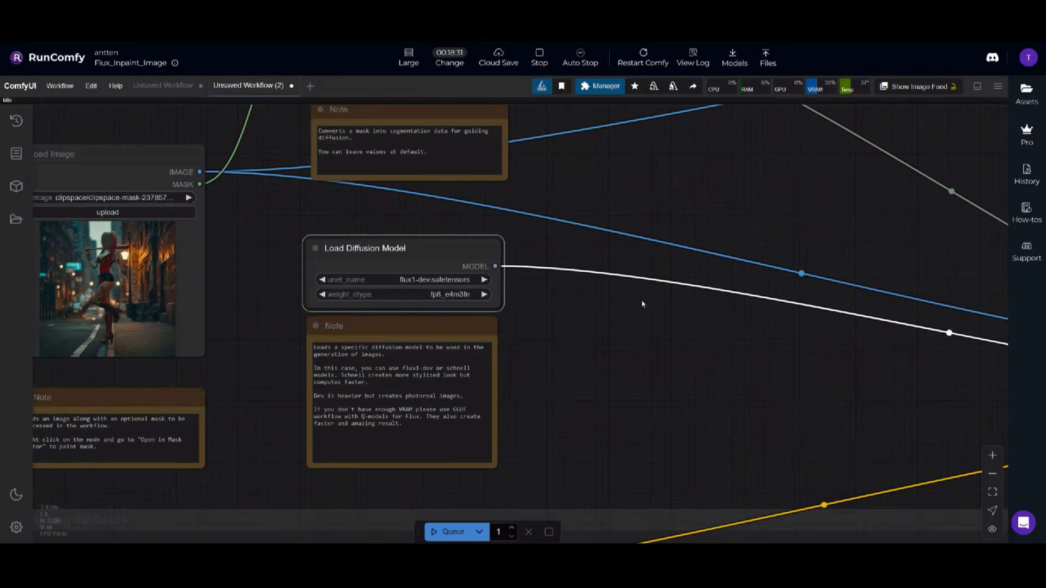
Examine the Load VAE node, its note, and its link to the Detailer (SEGS) node
scroll(642, 304, "down", 4)
left_click_drag(758, 300, 330, 406)
left_click(721, 467)
scroll(549, 387, "up", 6)
left_click_drag(563, 344, 557, 404)
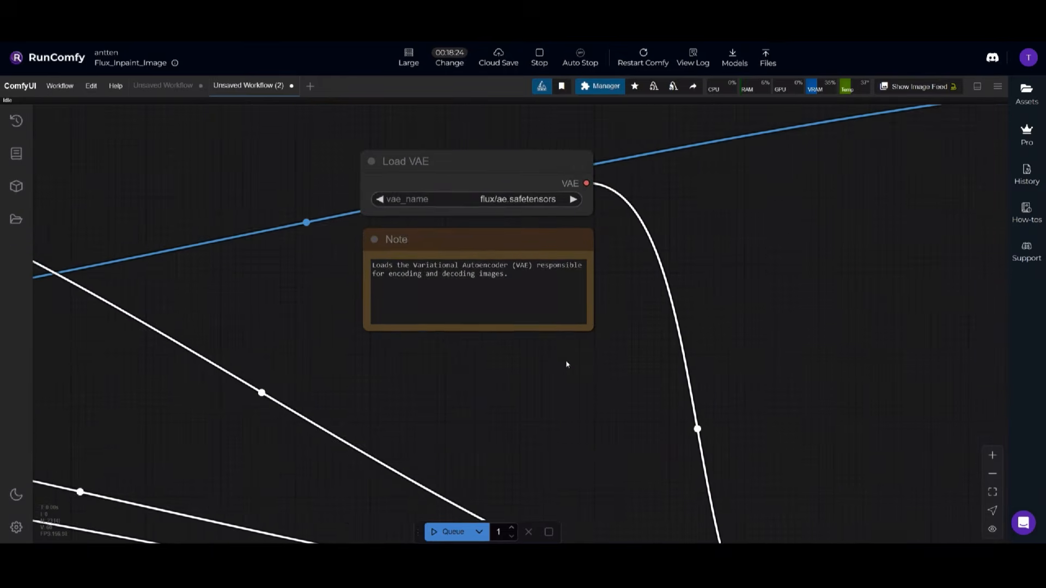
left_click_drag(566, 365, 568, 374)
left_click(499, 169)
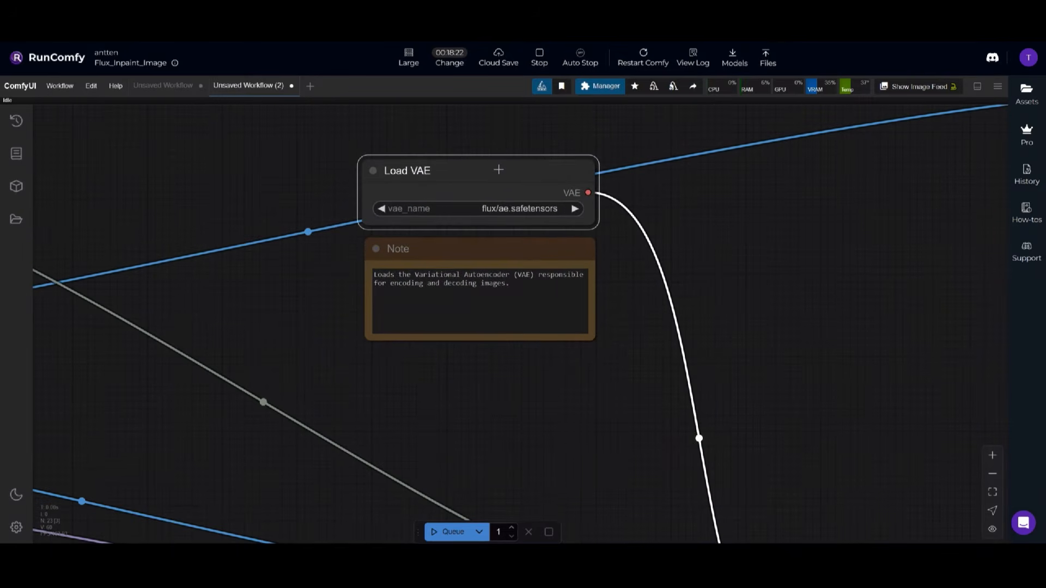
left_click_drag(600, 423, 605, 362)
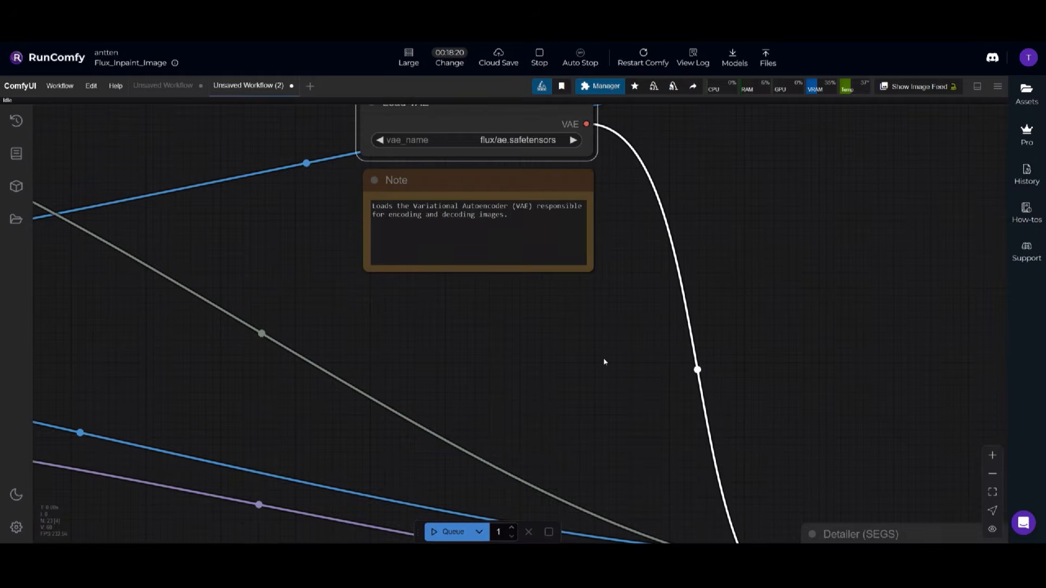
Examine the DualCLIPLoader (GGUF) node's CLIP model settings, its note, and its outgoing links in the Prompting Network group
scroll(603, 362, "down", 5)
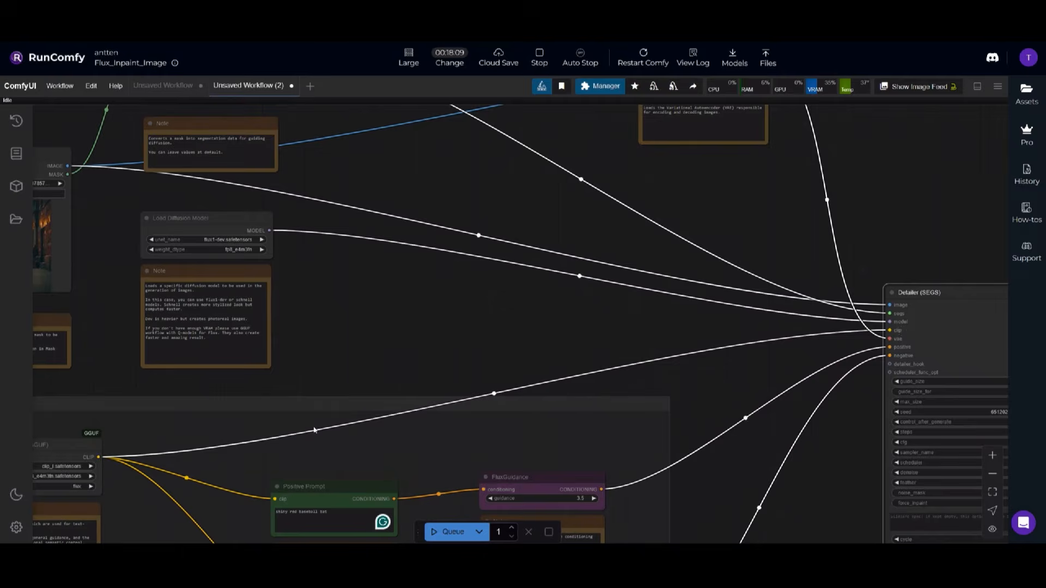
scroll(307, 243, "up", 3)
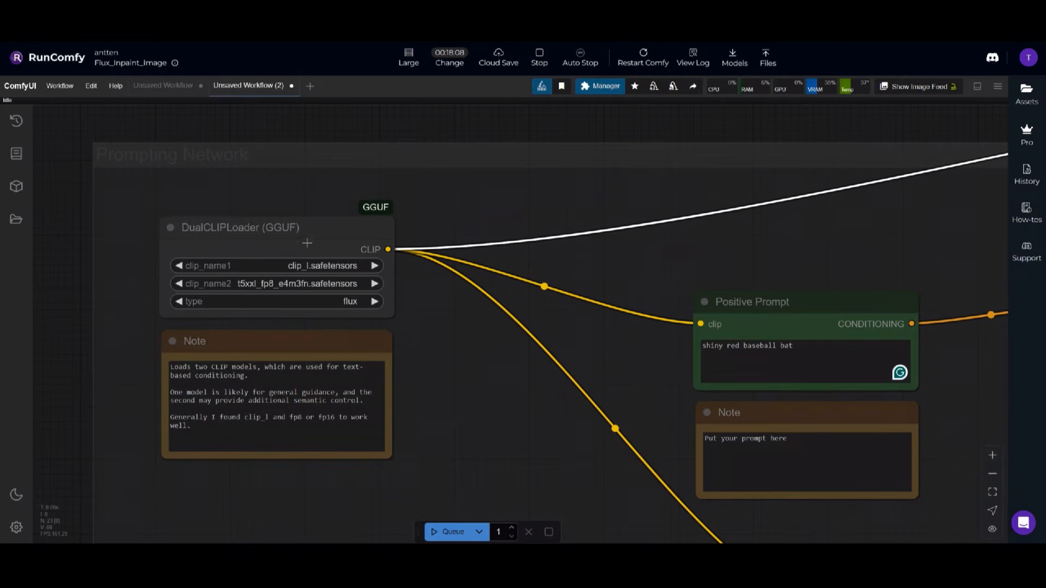
left_click(307, 240)
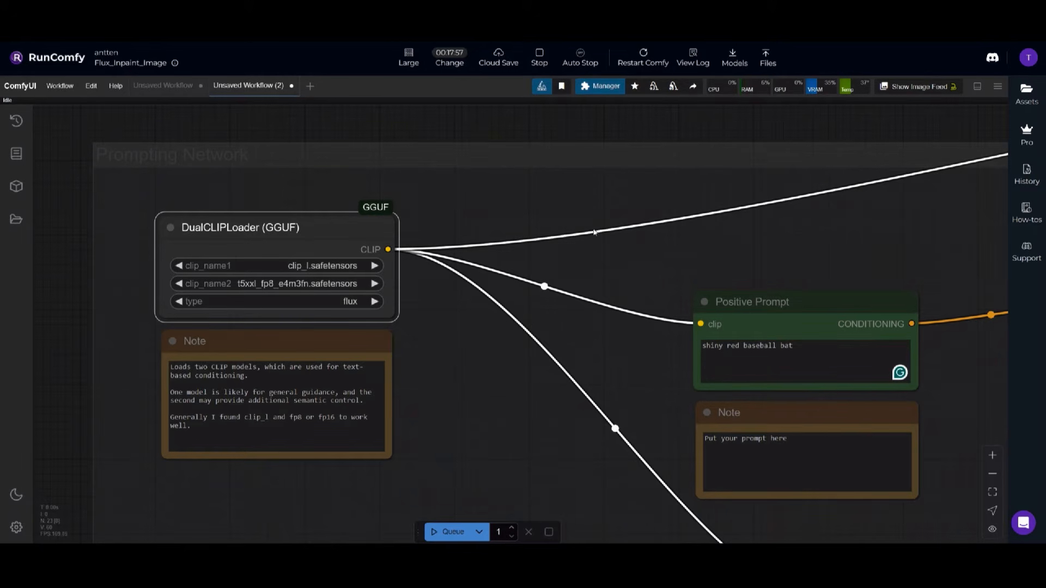
scroll(697, 234, "down", 3)
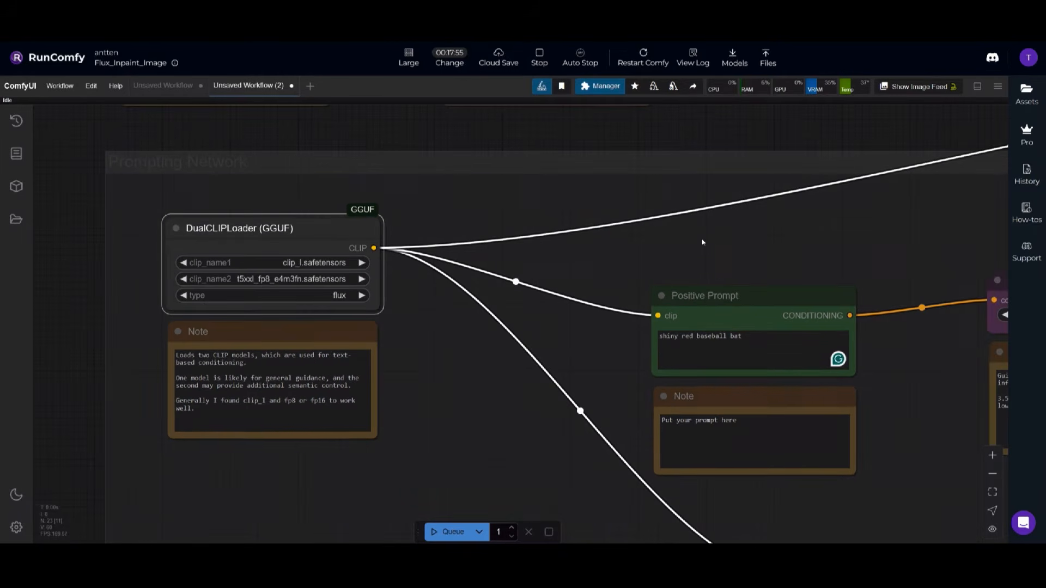
scroll(718, 278, "up", 2)
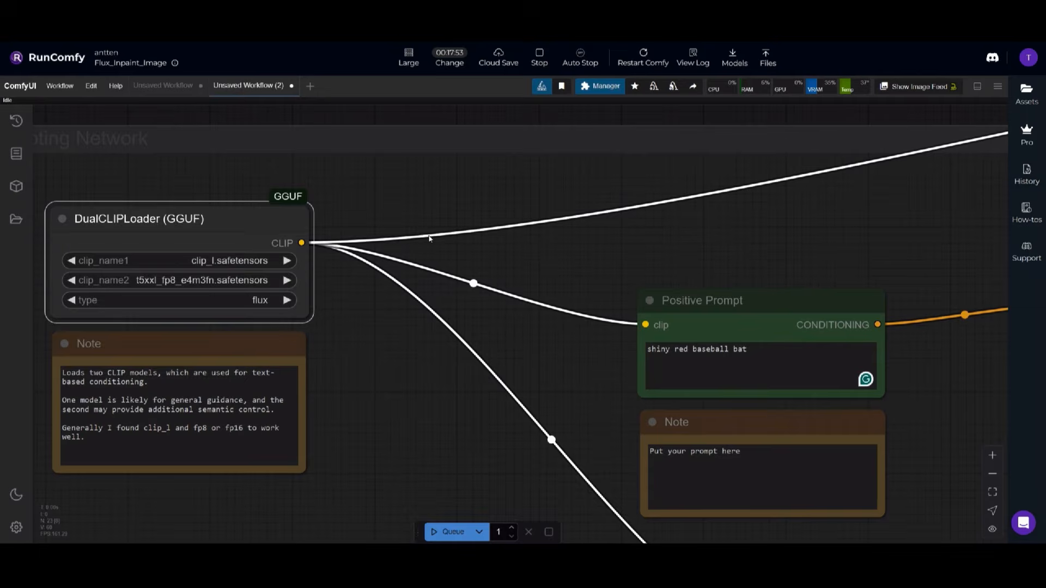
Replace the Positive Prompt text with "young beautiful female face, red lips"
left_click(773, 312)
left_click_drag(793, 278, 682, 184)
scroll(683, 238, "up", 3)
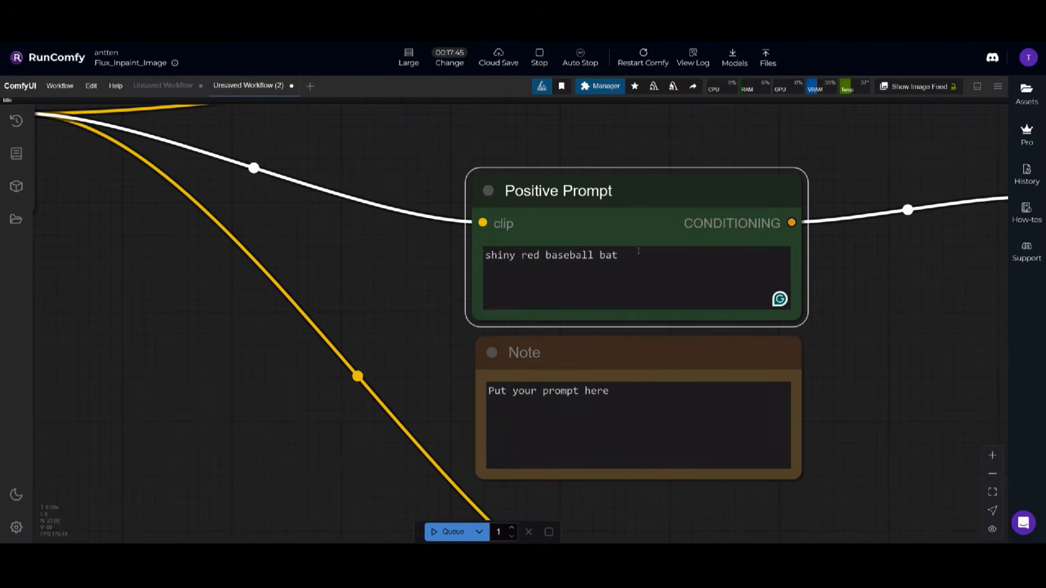
left_click_drag(643, 256, 477, 244)
type("yo")
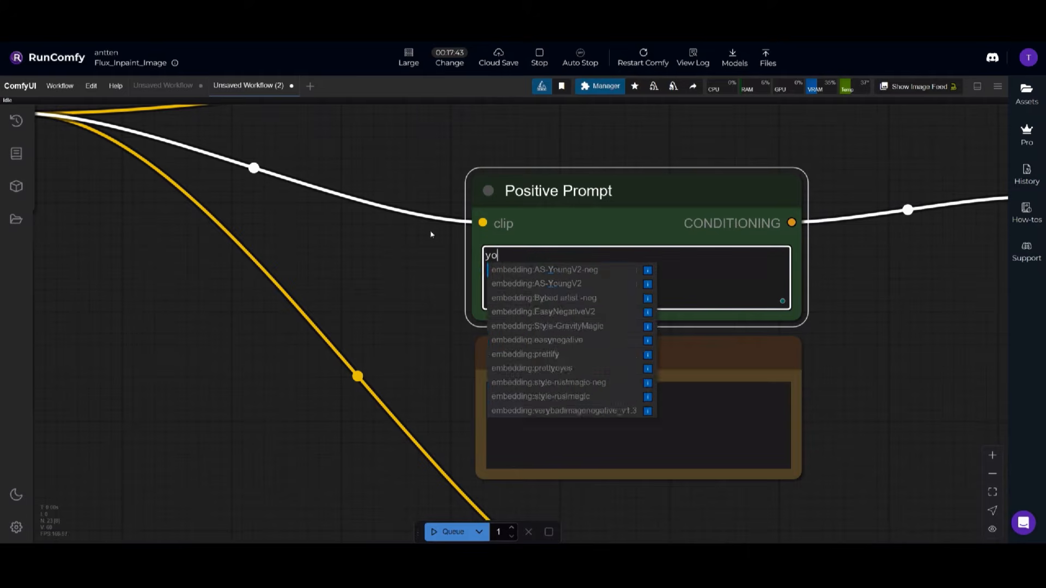
type("ung bea")
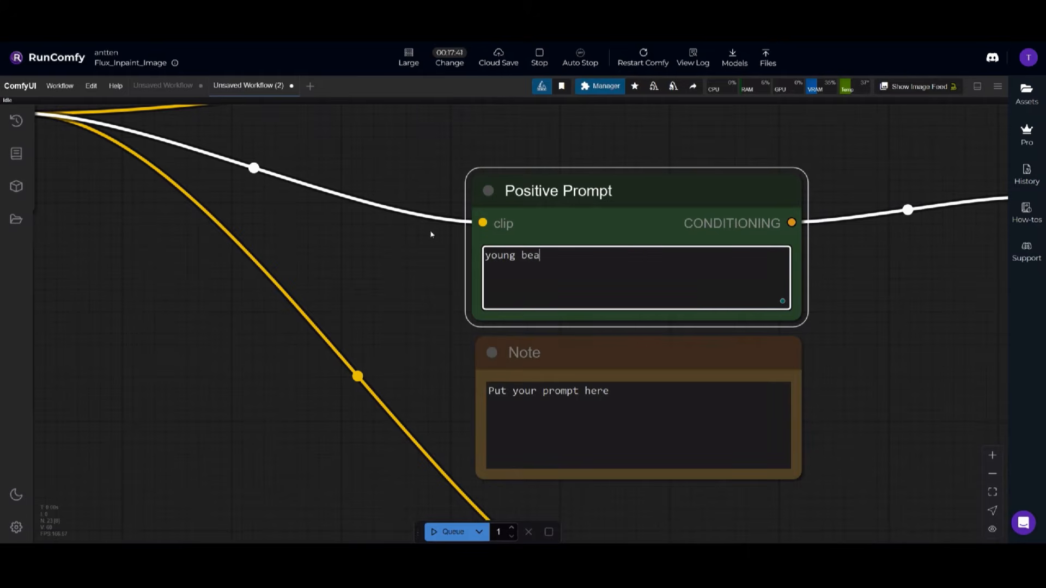
type("utiful female face, ")
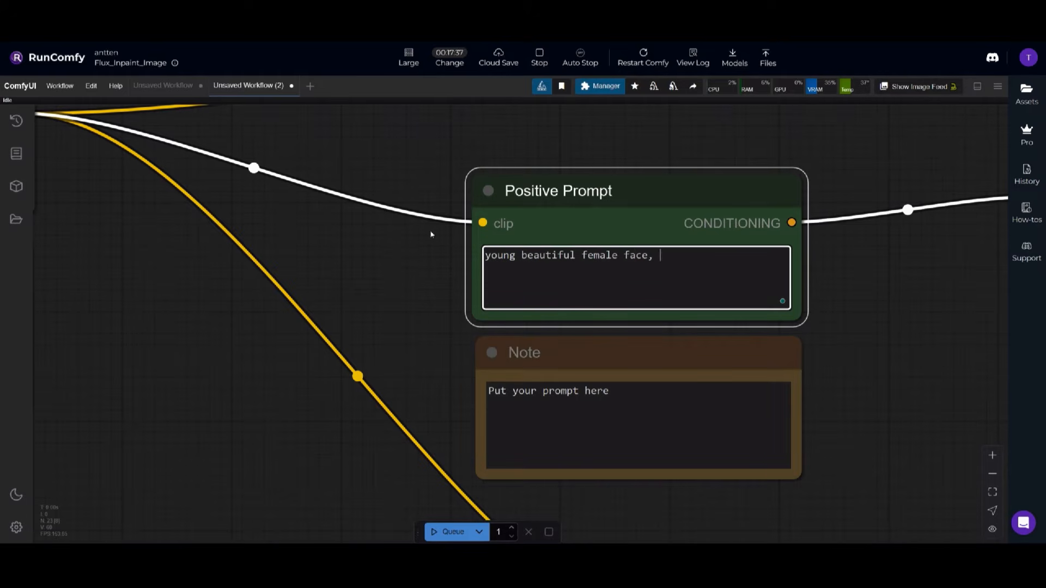
type("red lips")
left_click(418, 184)
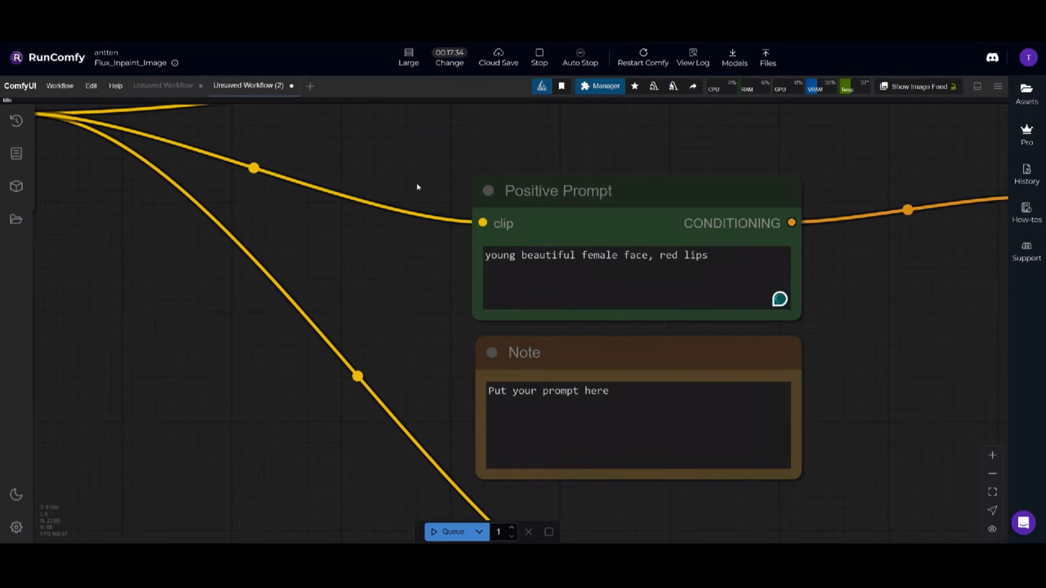
Examine the Negative prompt (CFG > 1.0) node and its note, and compare it with the Positive Prompt node
left_click_drag(425, 195, 429, 200)
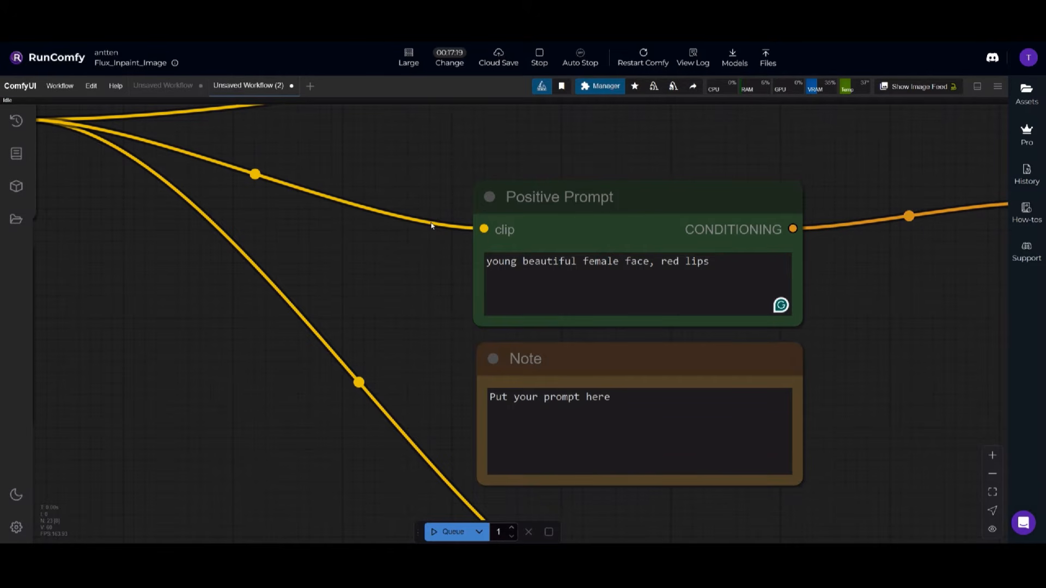
scroll(358, 290, "down", 5)
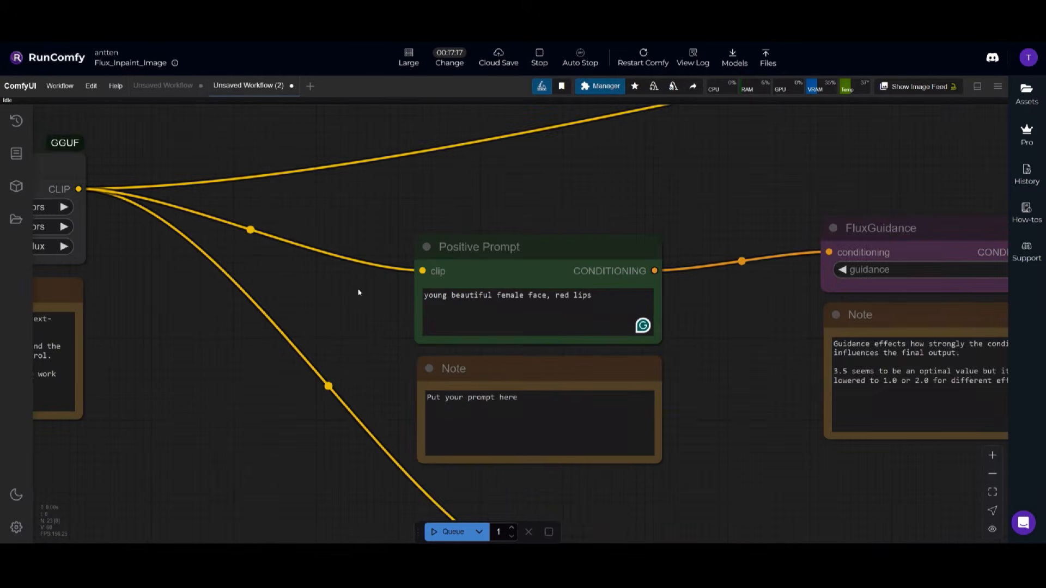
left_click_drag(357, 317, 376, 323)
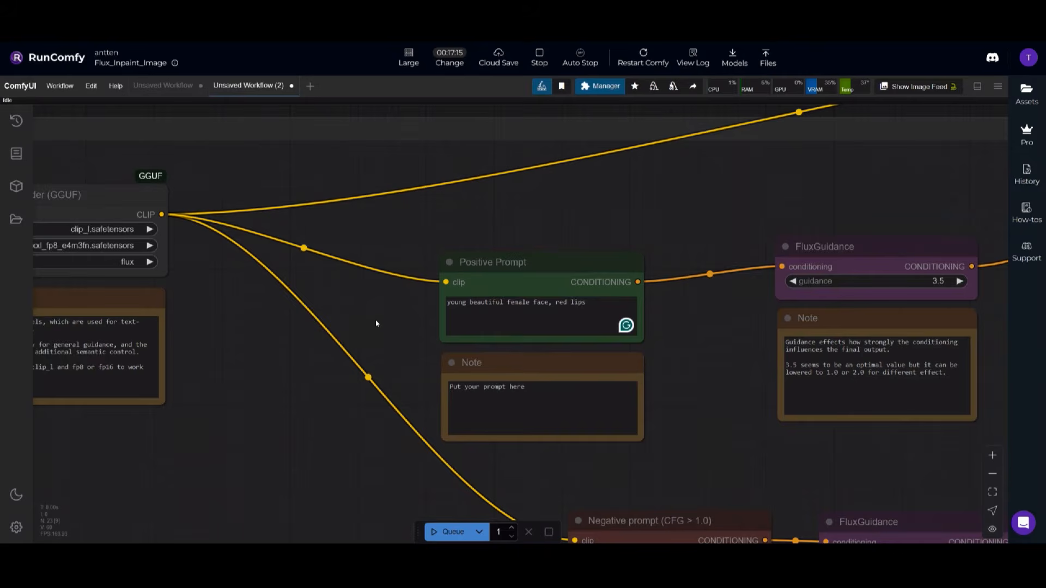
scroll(376, 323, "down", 1)
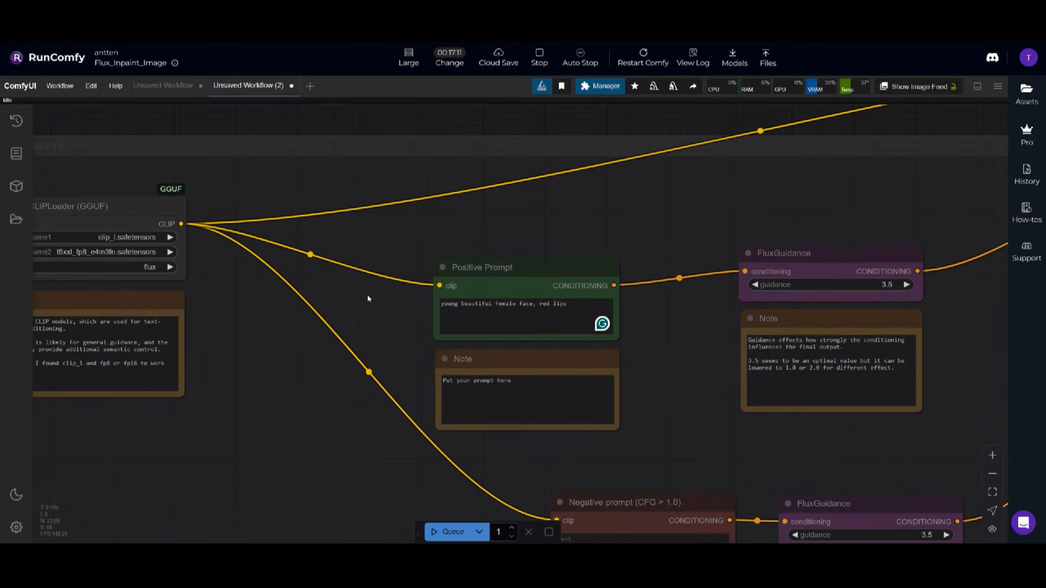
left_click_drag(373, 294, 392, 281)
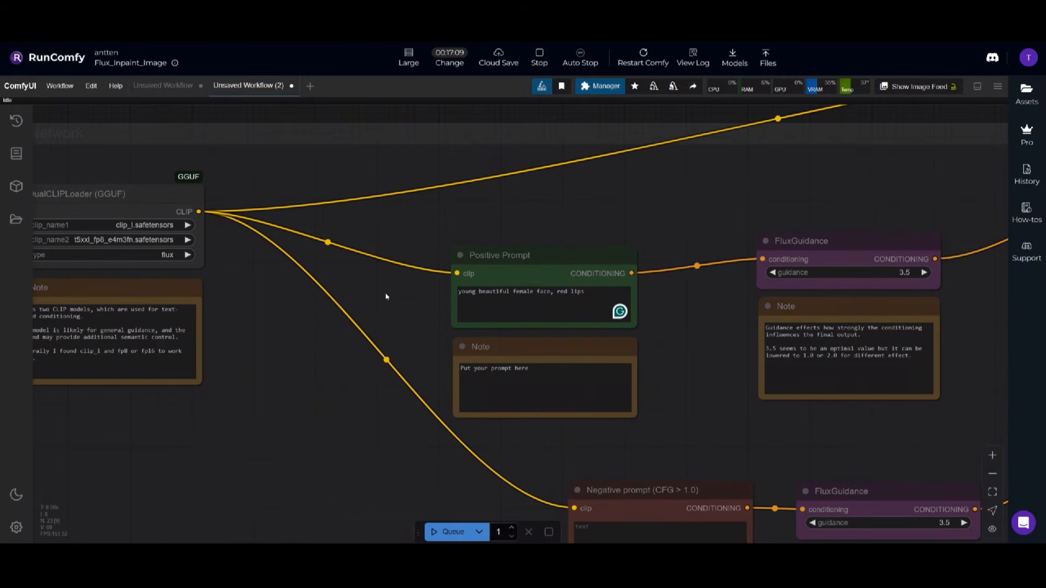
scroll(391, 285, "down", 1)
scroll(383, 346, "down", 1)
left_click_drag(379, 358, 394, 266)
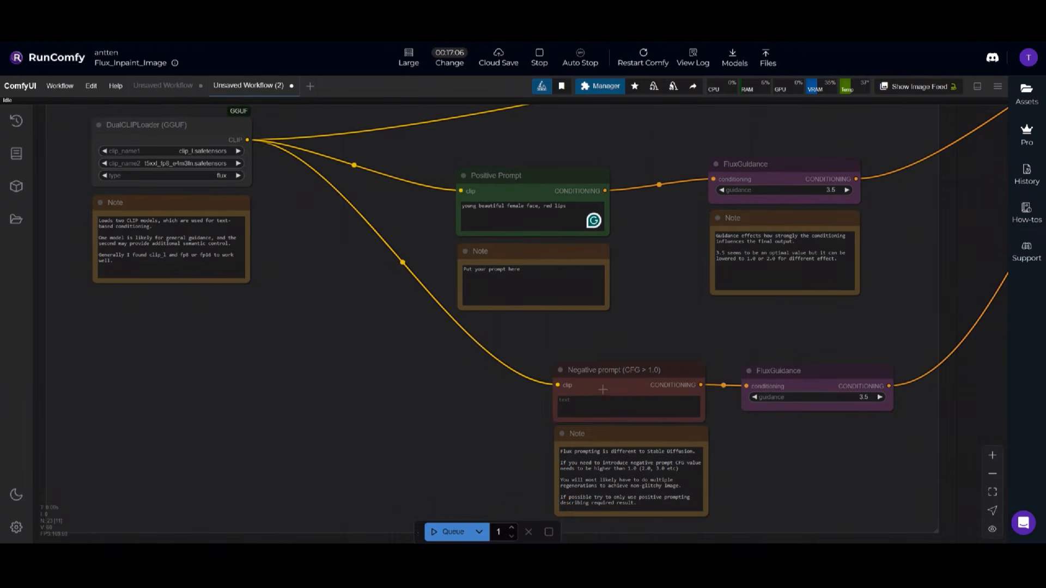
left_click(603, 388)
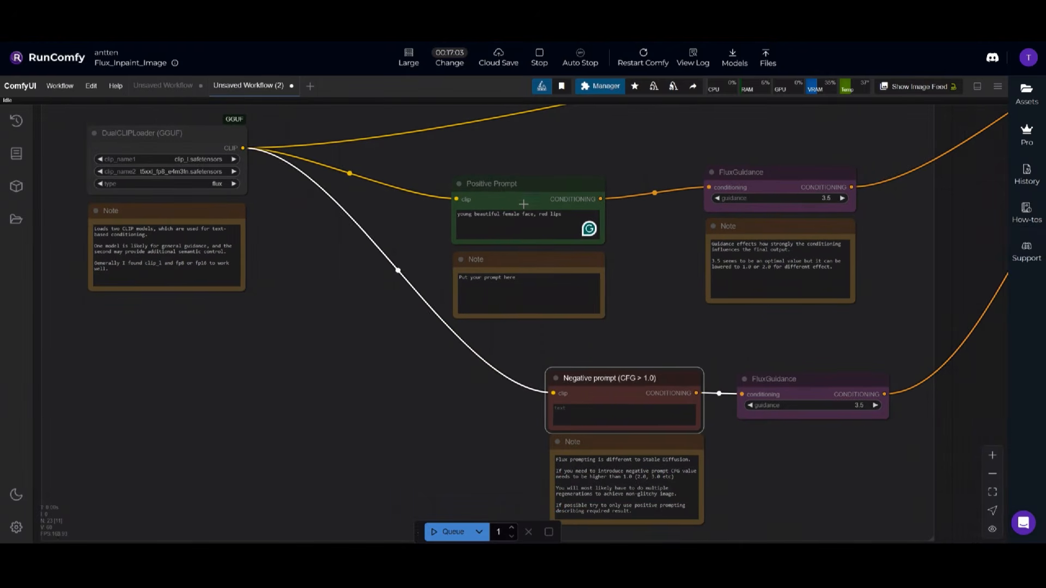
left_click(523, 201)
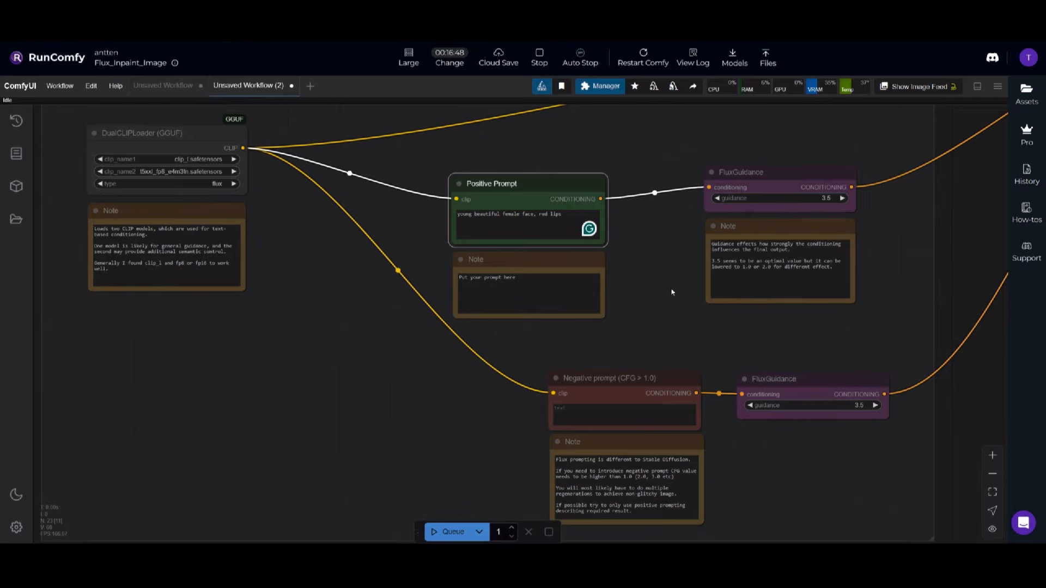
Examine the two FluxGuidance nodes and follow their conditioning links to the positive and negative inputs of Detailer (SEGS)
left_click_drag(640, 272, 516, 298)
left_click(641, 204)
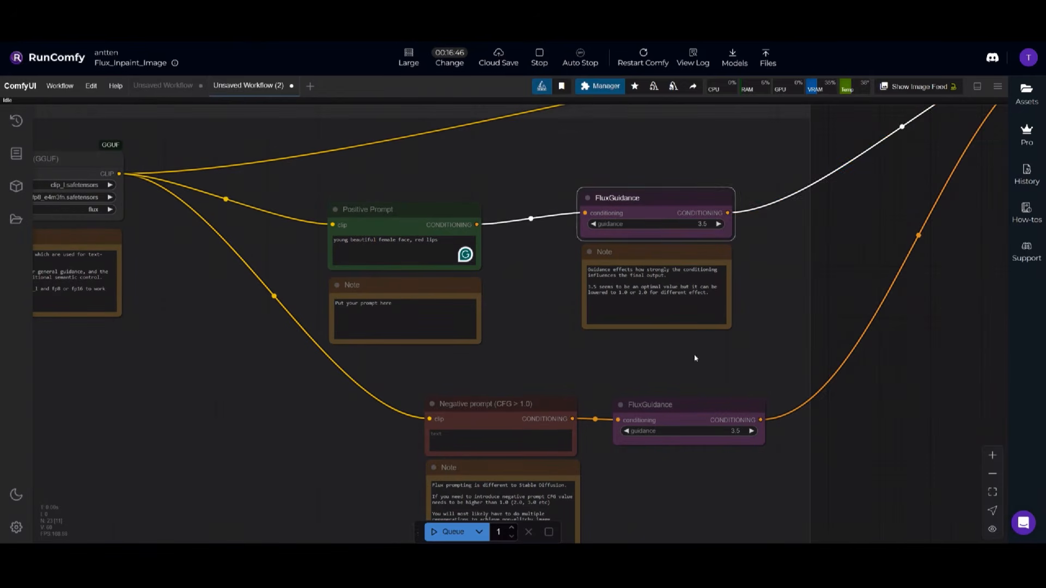
left_click(695, 417)
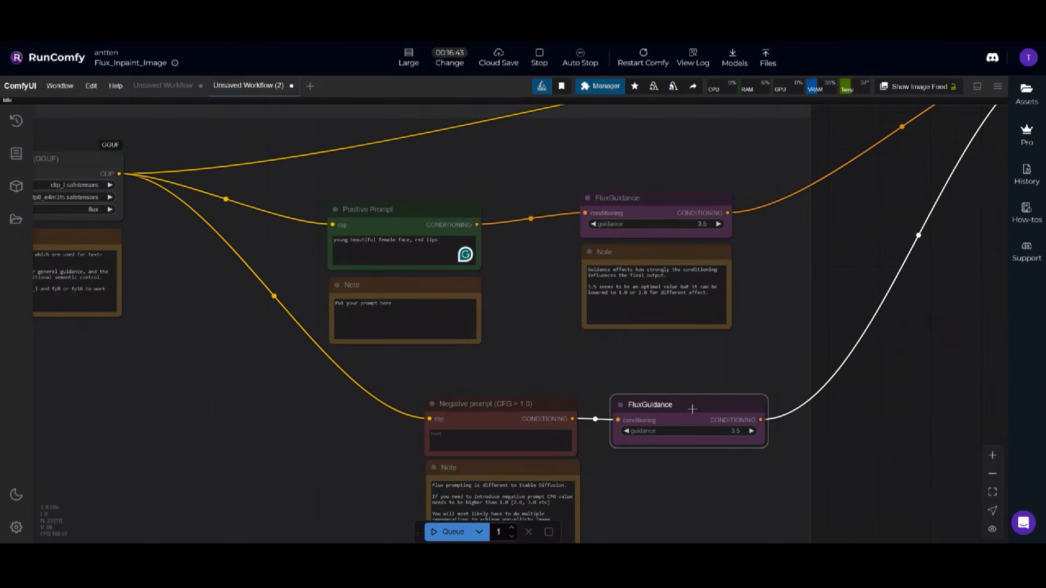
left_click_drag(767, 279, 745, 305)
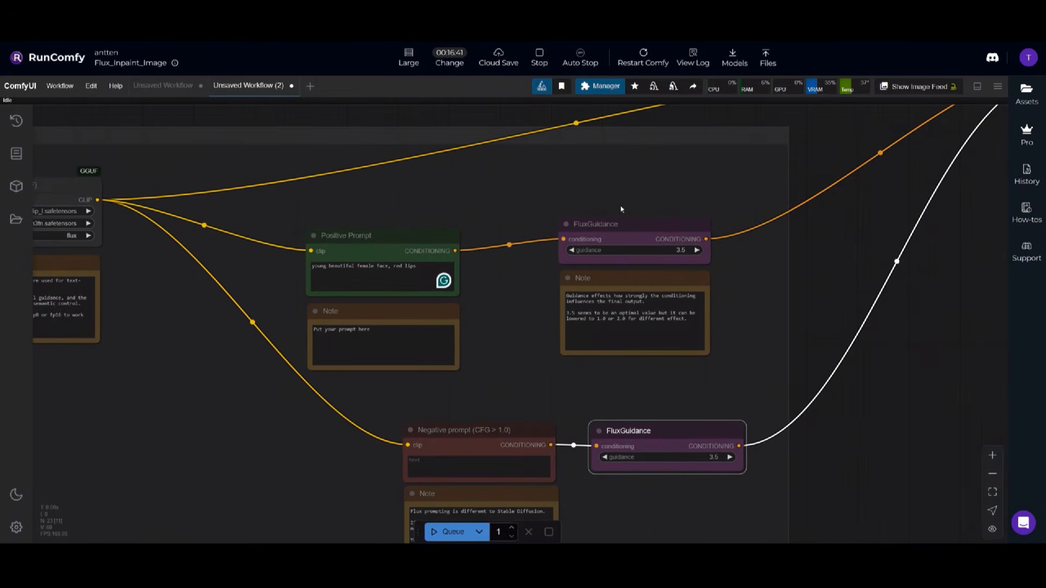
left_click(622, 231)
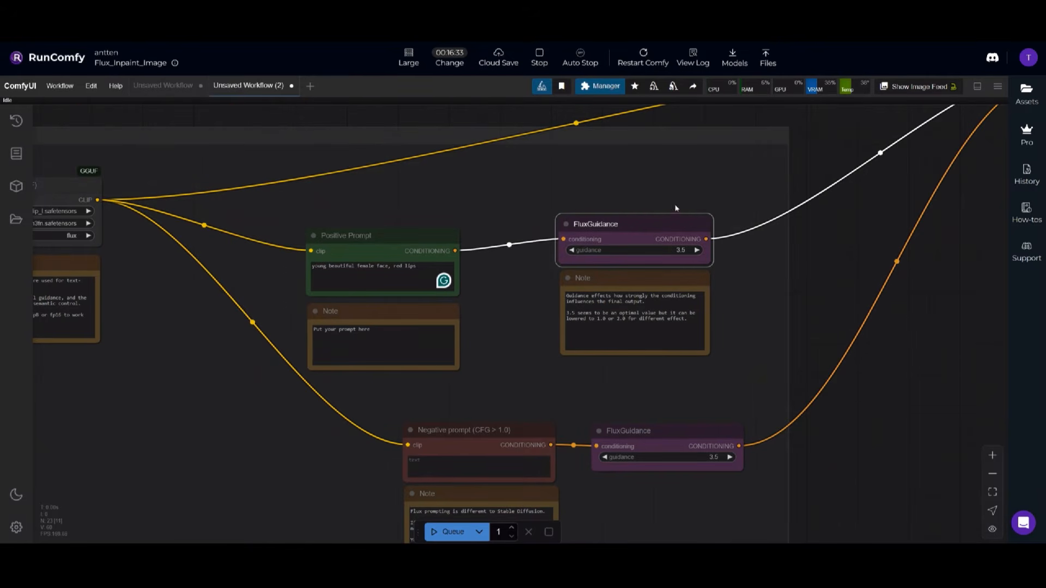
left_click_drag(673, 207, 601, 251)
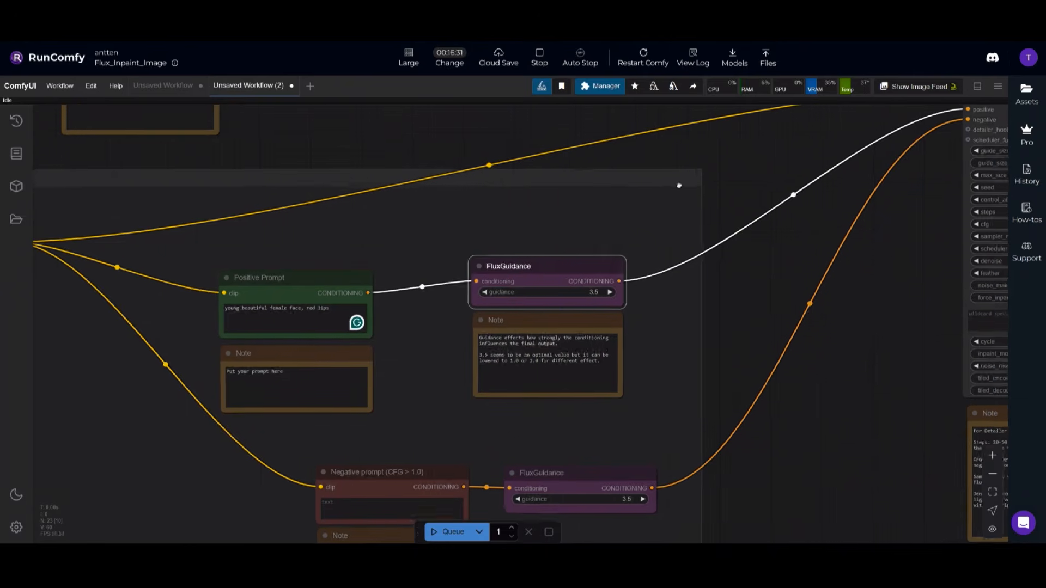
left_click_drag(801, 196, 570, 244)
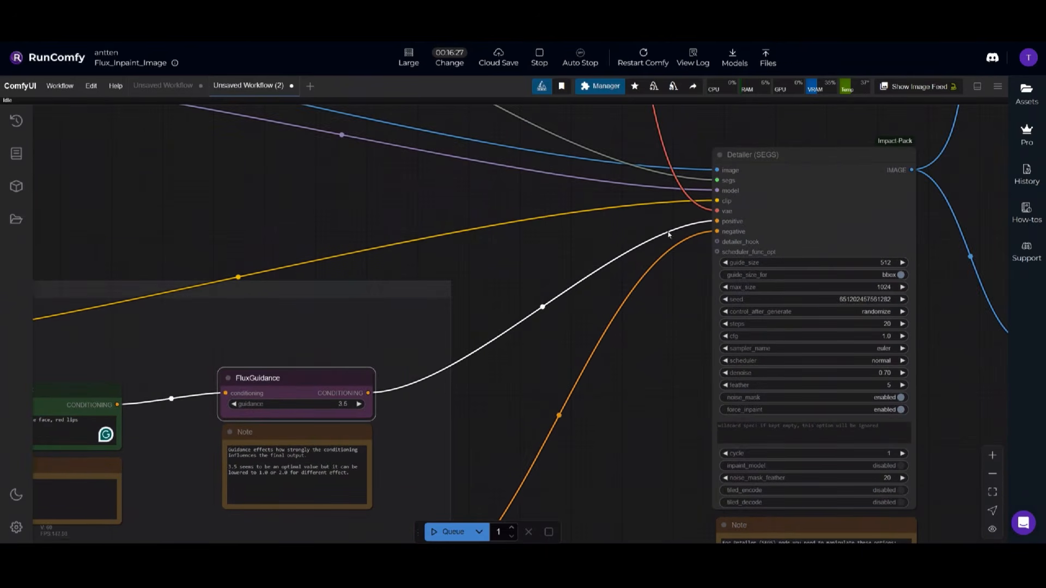
left_click_drag(632, 358, 676, 149)
left_click_drag(647, 219, 492, 400)
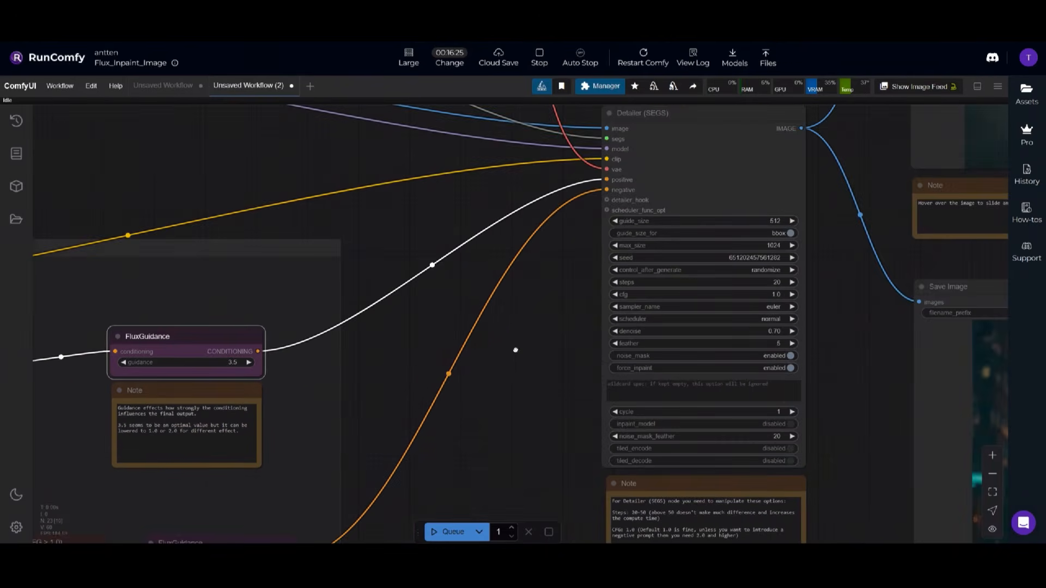
Trace the FluxGuidance links into Detailer (SEGS), and examine that node's inputs and its size, seed and steps settings
left_click_drag(483, 201, 478, 222)
left_click_drag(462, 296, 639, 128)
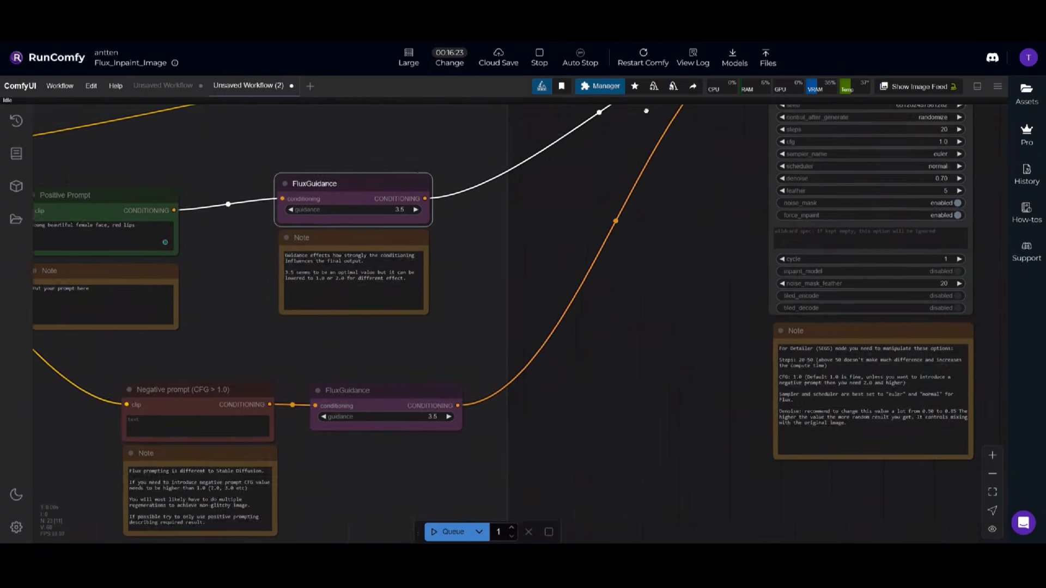
left_click_drag(408, 317, 427, 306)
left_click_drag(668, 208, 595, 293)
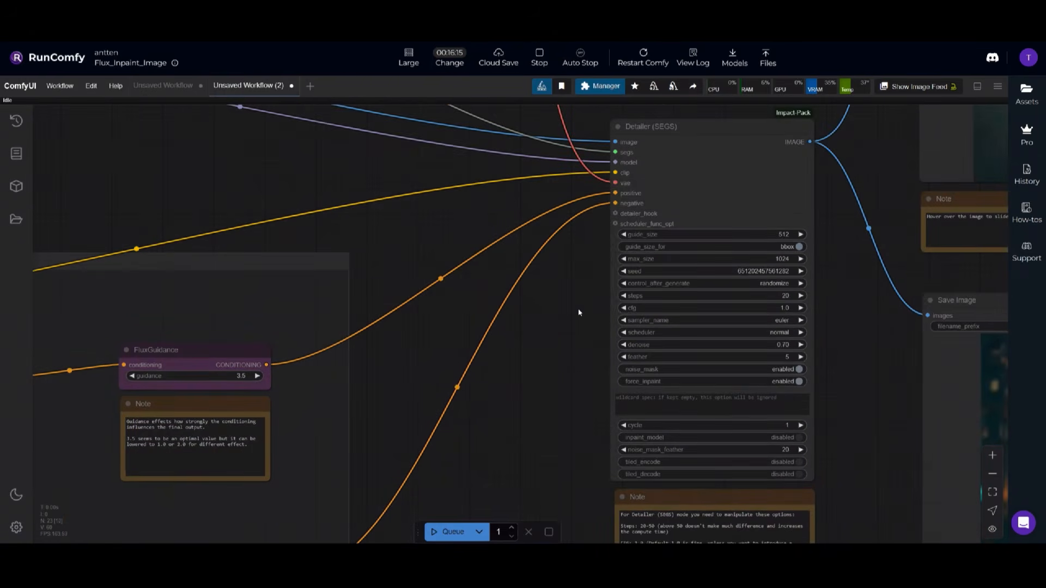
scroll(579, 312, "up", 3)
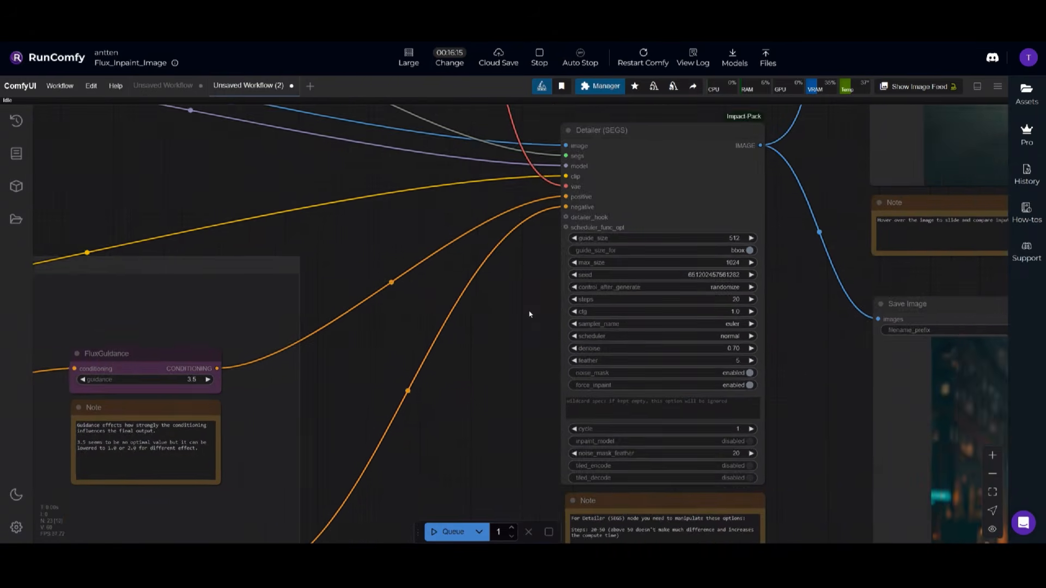
left_click_drag(516, 292, 487, 304)
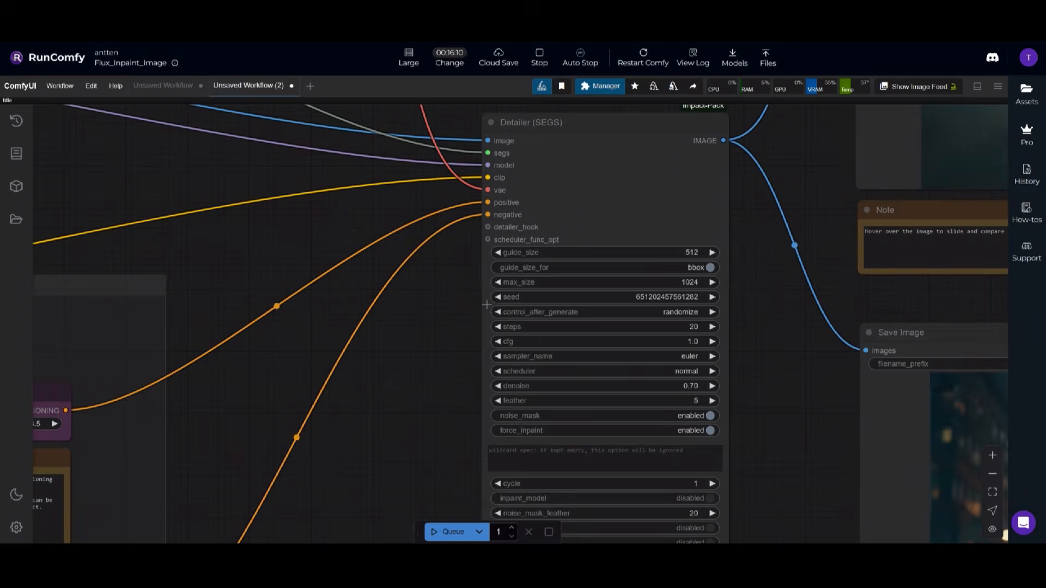
left_click(616, 181)
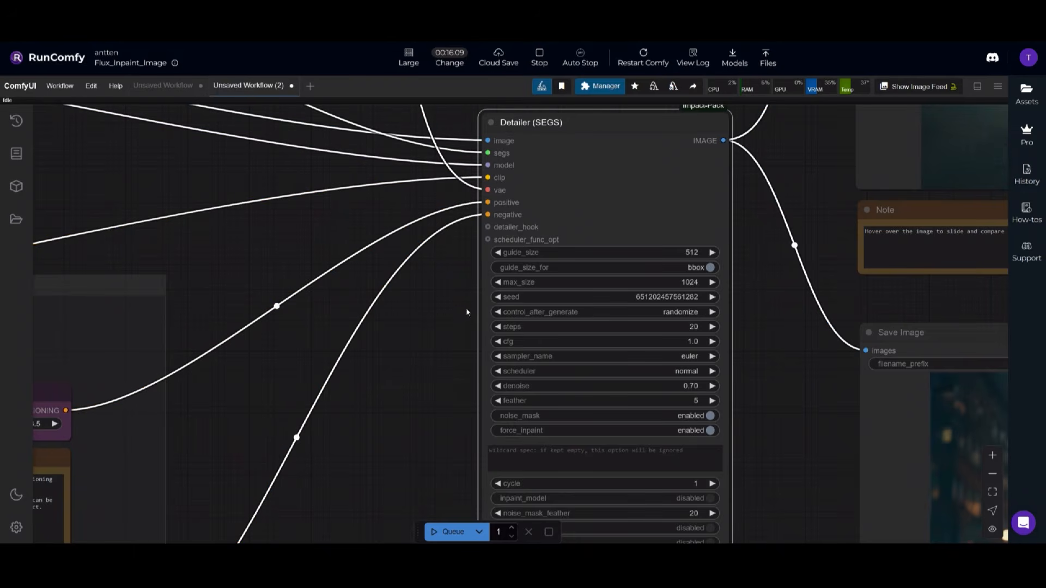
scroll(484, 286, "up", 5)
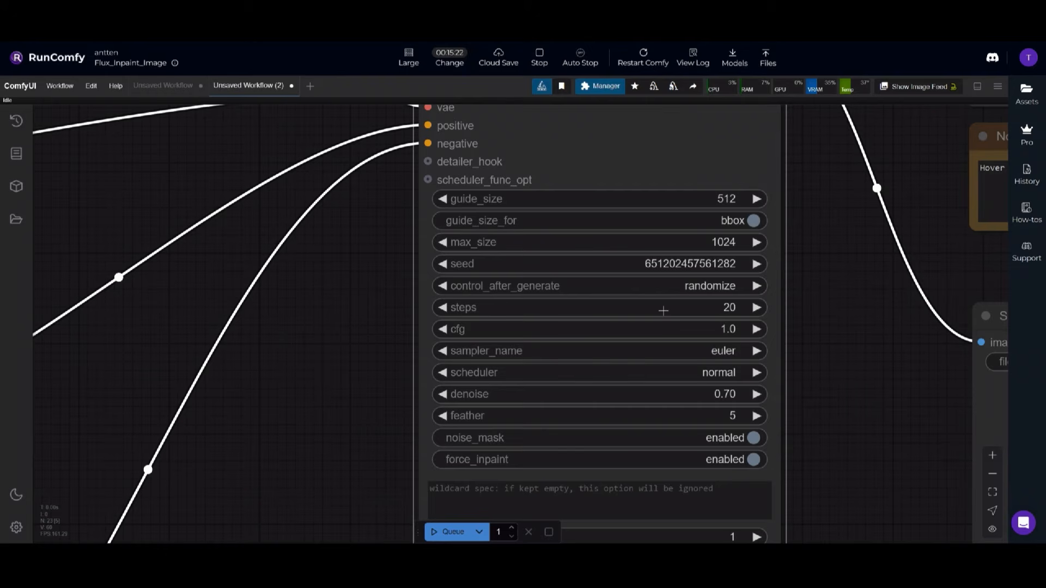
Examine the cfg, sampler, scheduler, denoise, feather and mask options of the Detailer (SEGS) node
scroll(503, 326, "down", 5)
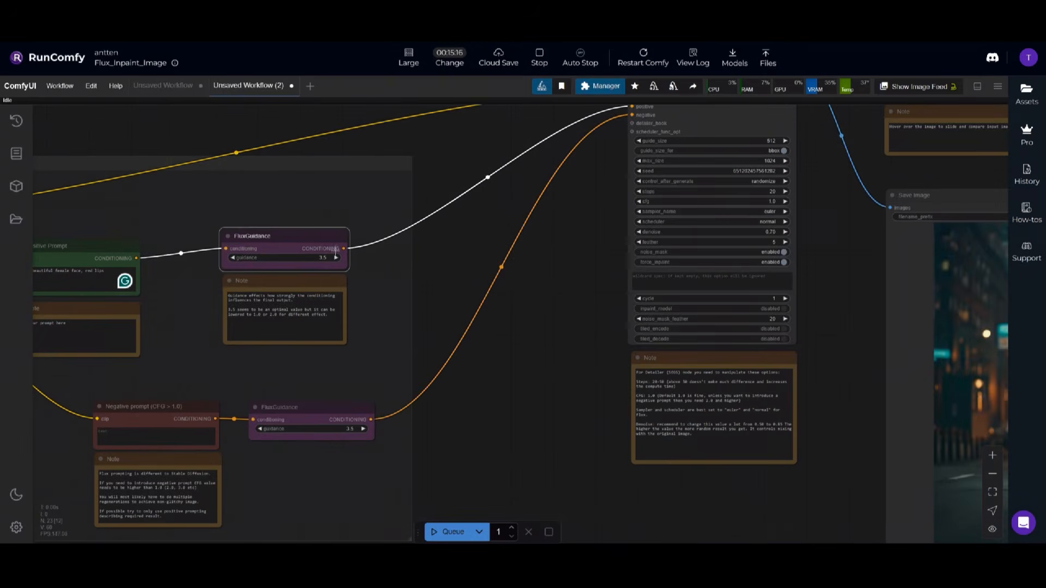
scroll(367, 299, "up", 6)
left_click_drag(315, 337, 283, 356)
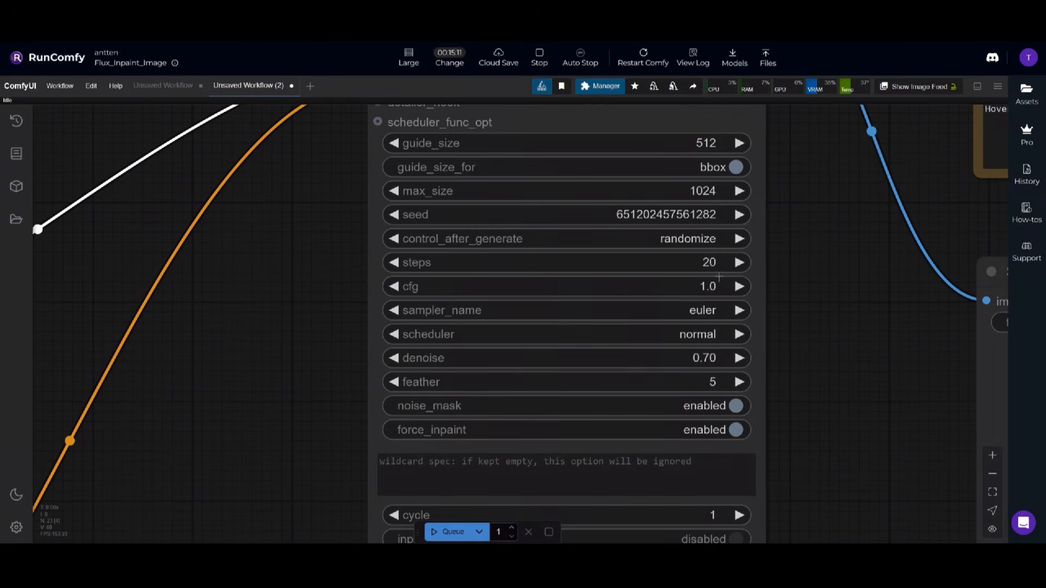
scroll(667, 233, "down", 3)
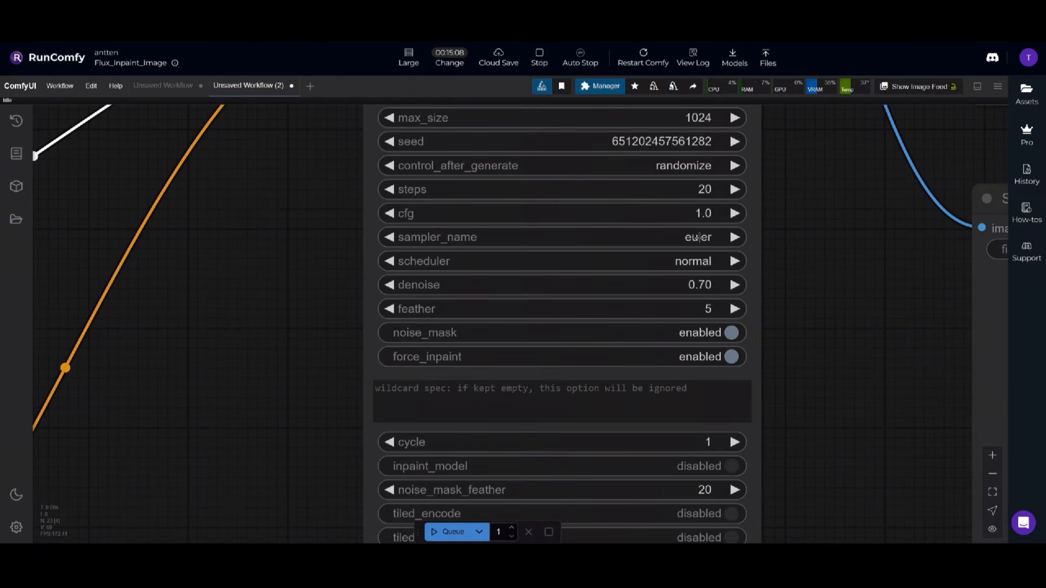
scroll(703, 277, "up", 4)
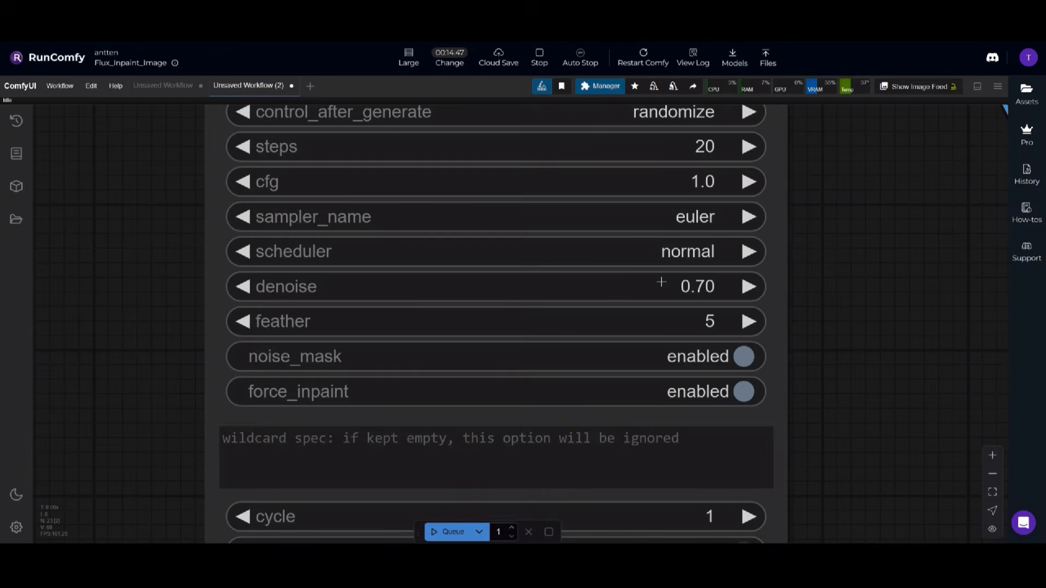
scroll(670, 311, "down", 2)
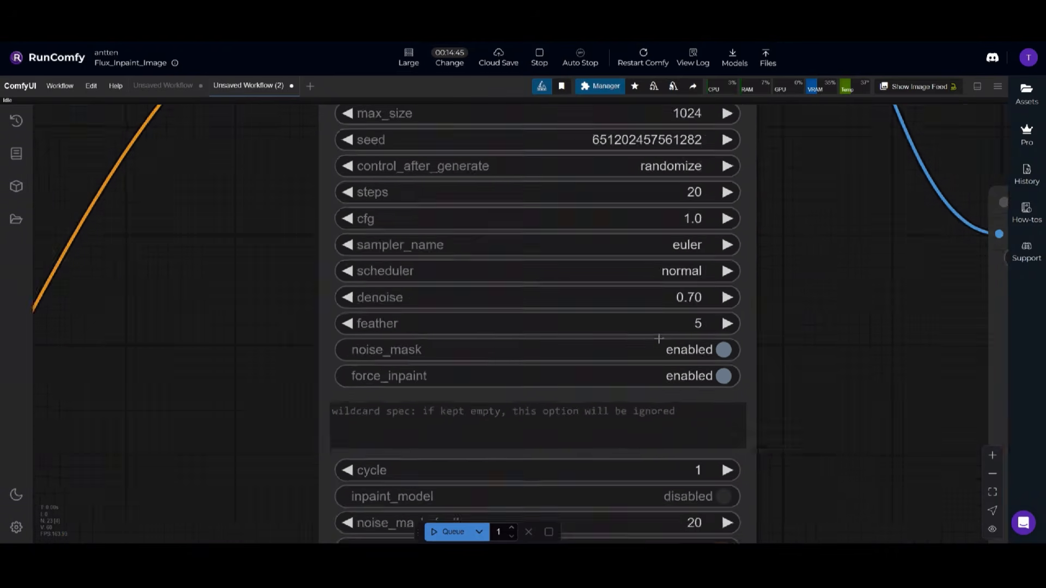
scroll(659, 339, "down", 3)
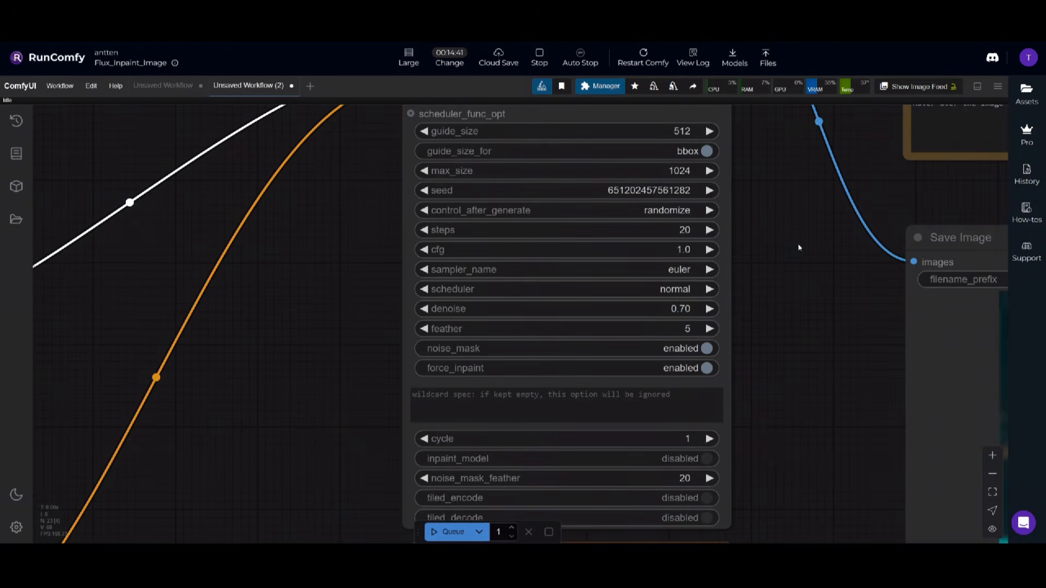
scroll(796, 246, "down", 2)
scroll(796, 276, "down", 5)
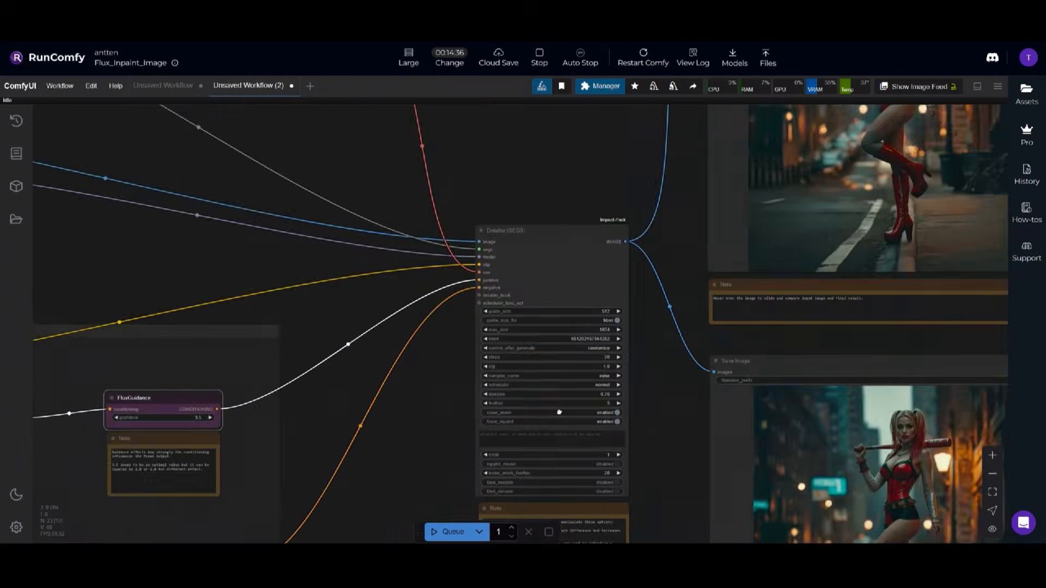
Examine the Image Comparer (rgthree) and Save Image nodes and trace which nodes feed their image inputs
scroll(493, 335, "up", 4)
scroll(489, 218, "up", 1)
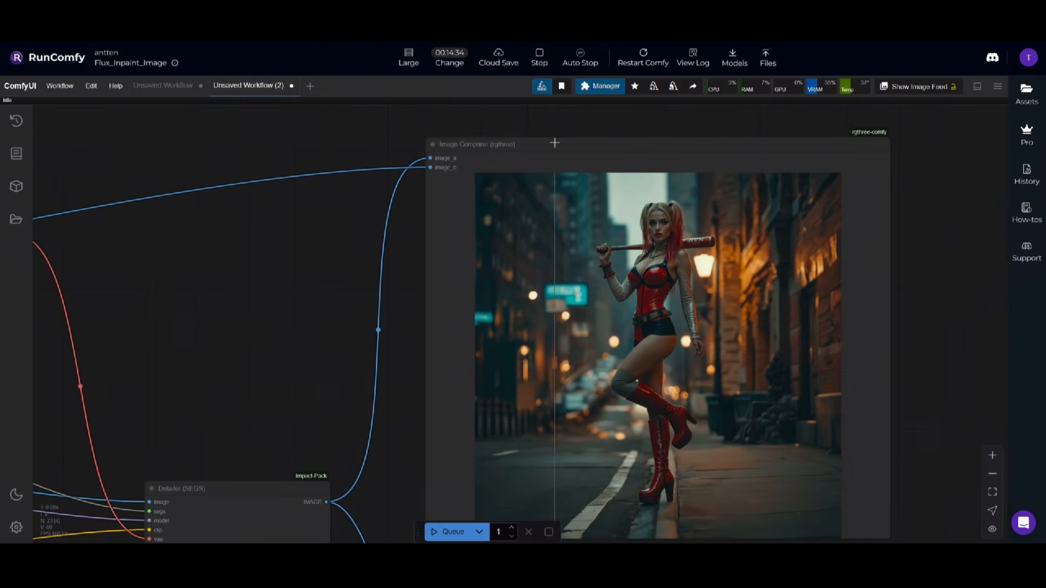
scroll(527, 279, "down", 4)
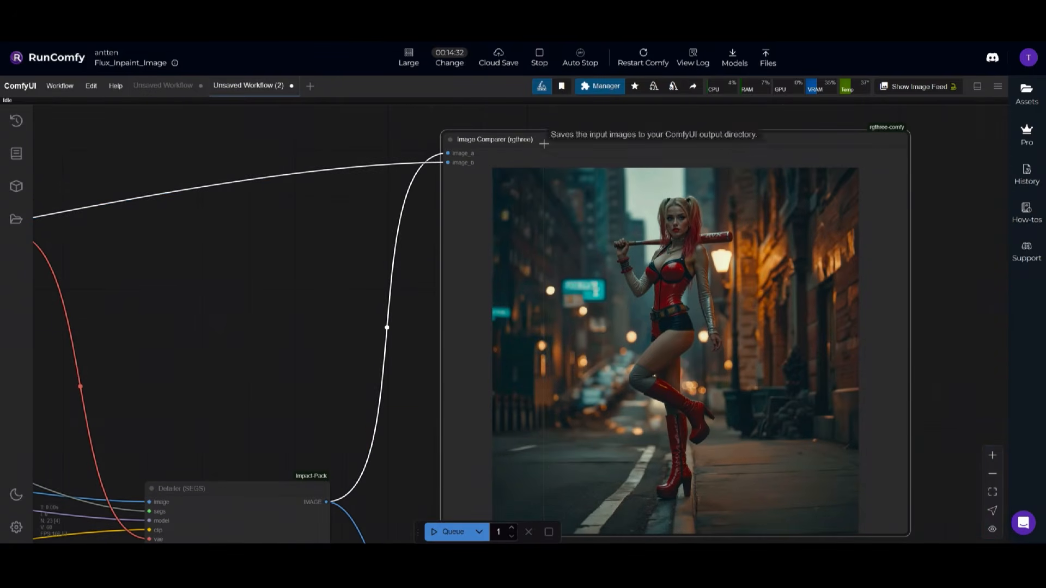
scroll(527, 279, "down", 2)
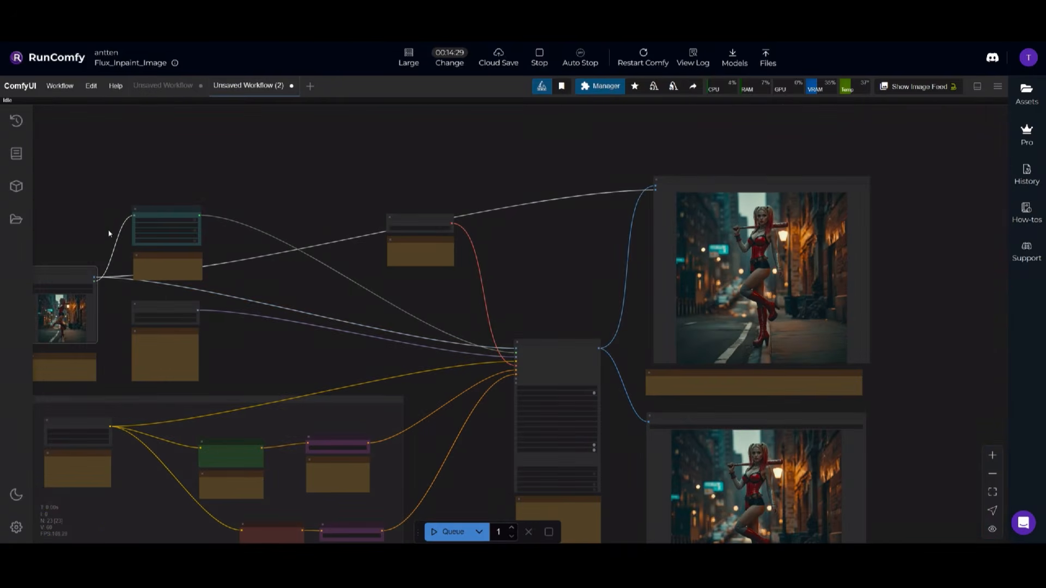
scroll(554, 287, "up", 3)
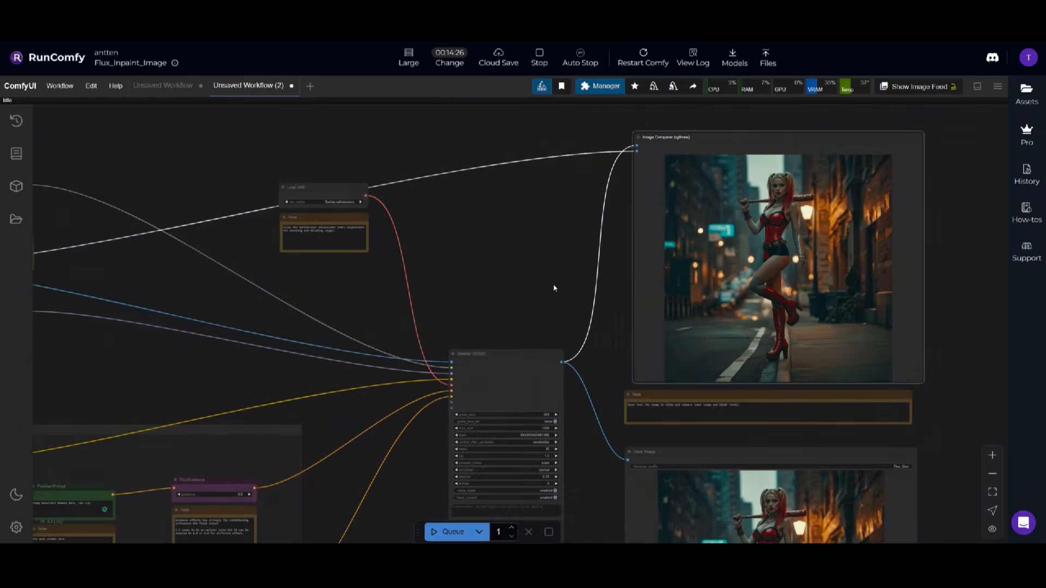
left_click_drag(521, 301, 480, 90)
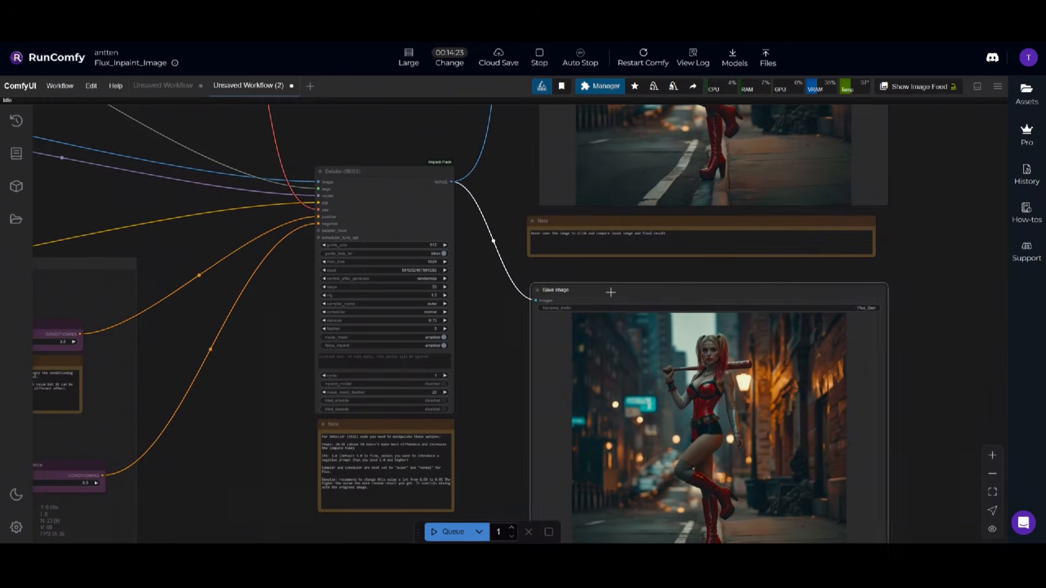
left_click_drag(488, 172, 473, 361)
left_click_drag(152, 330, 486, 343)
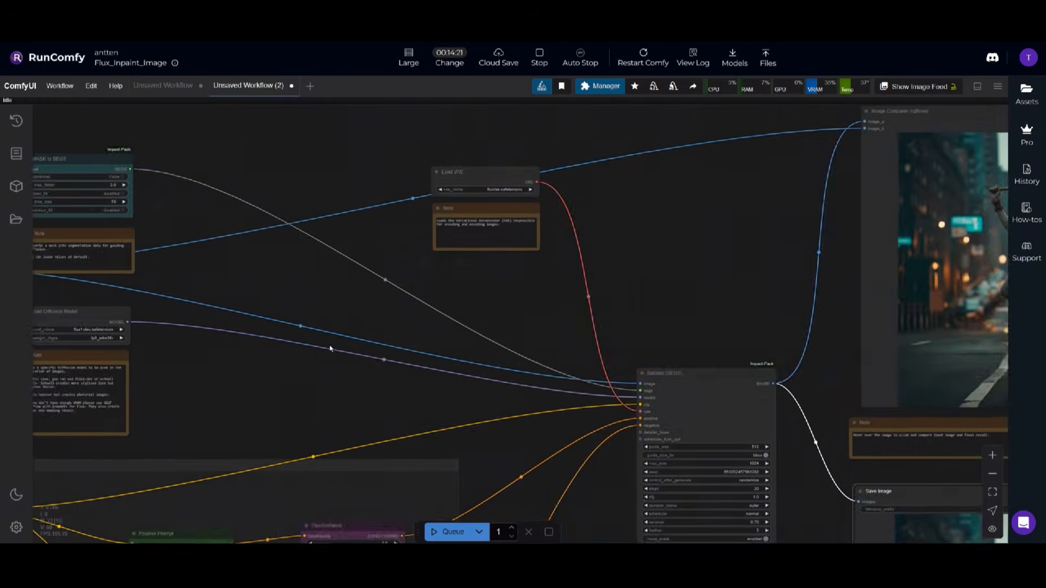
Run the inpainting workflow and inspect the regenerated face close up in the Image Comparer
left_click_drag(137, 359, 429, 378)
scroll(429, 378, "up", 6)
left_click_drag(150, 383, 502, 355)
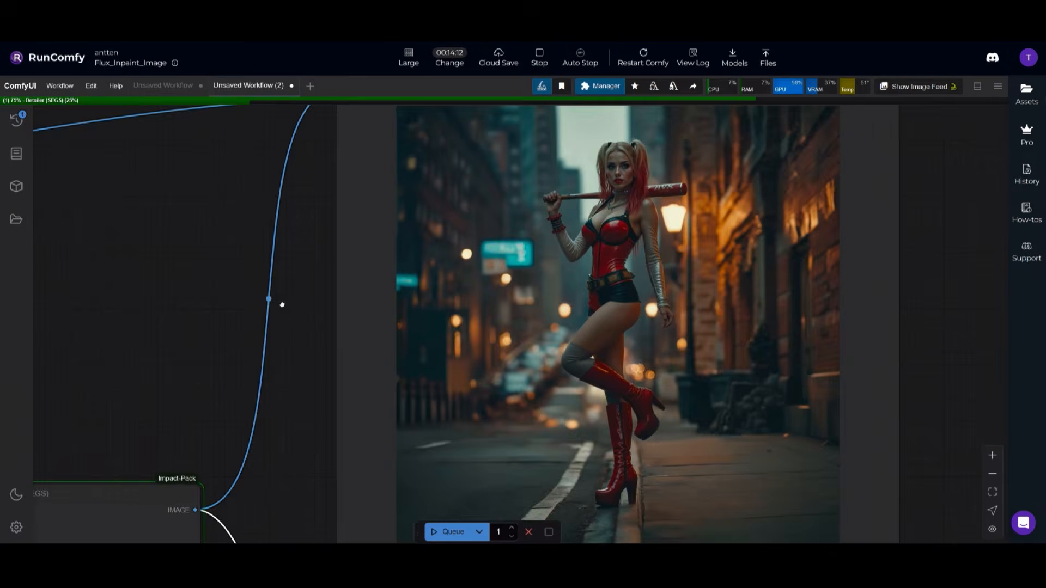
scroll(278, 327, "down", 2)
scroll(491, 249, "up", 7)
scroll(491, 250, "up", 4)
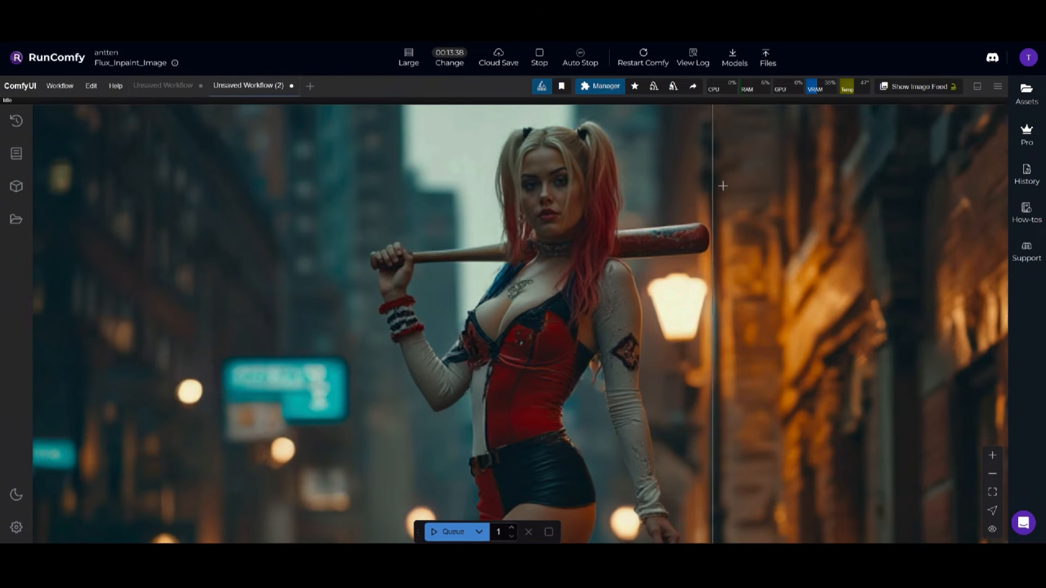
Open the ComfyUI output folder in the RunComfy assets and locate Flux_Gen_00053_.png
left_click(1026, 93)
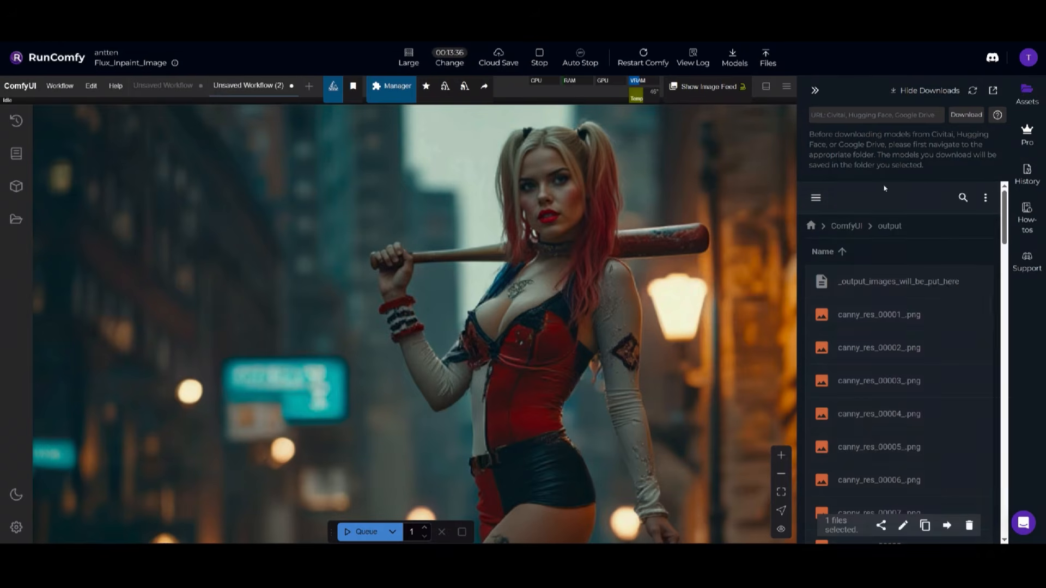
left_click(846, 225)
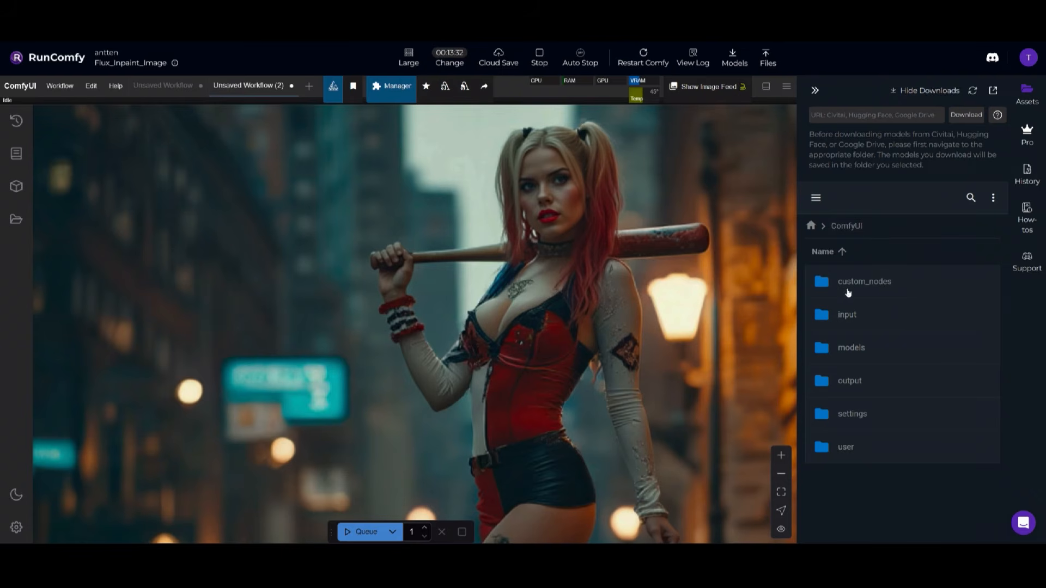
double_click(851, 381)
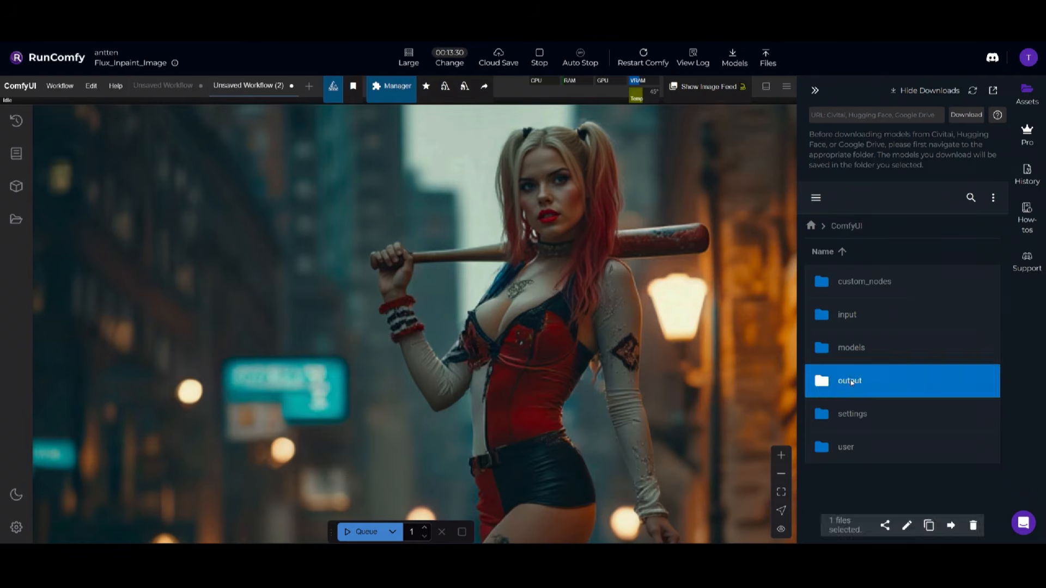
scroll(886, 363, "down", 10)
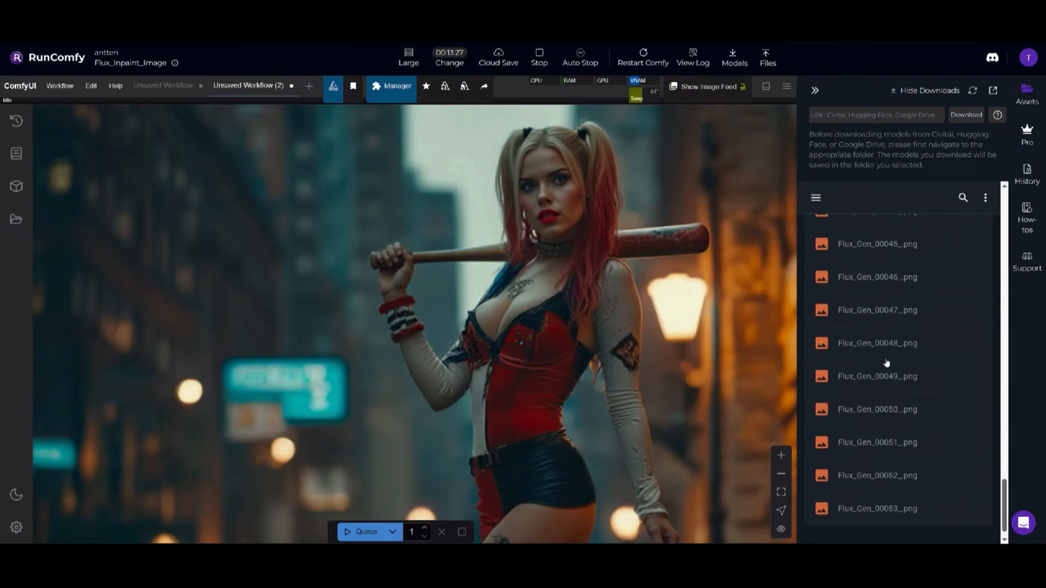
scroll(887, 363, "down", 1)
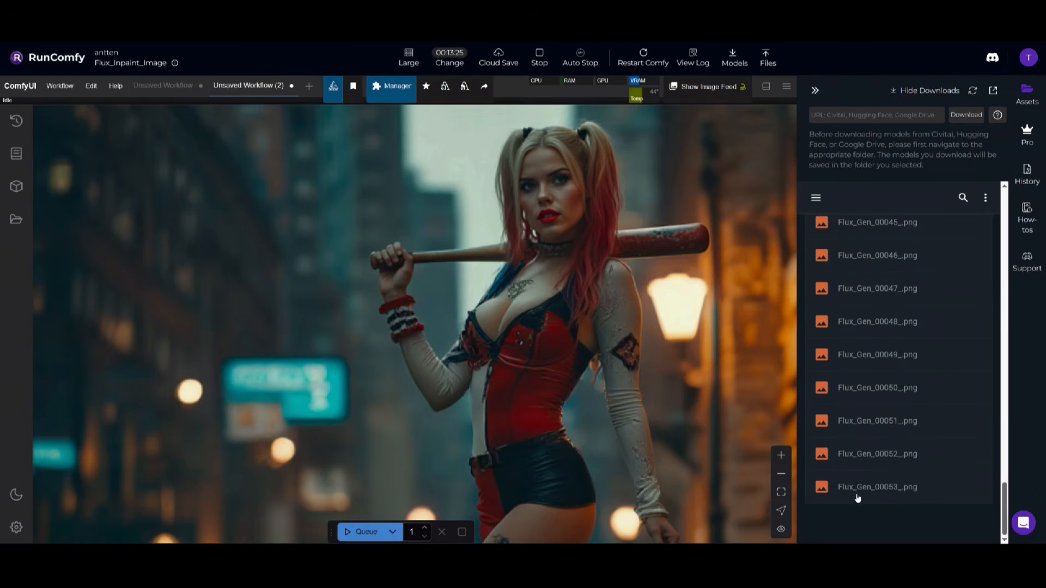
Compare the inpainted result in the Image Comparer with the image in the Save Image node
left_click_drag(626, 394, 632, 369)
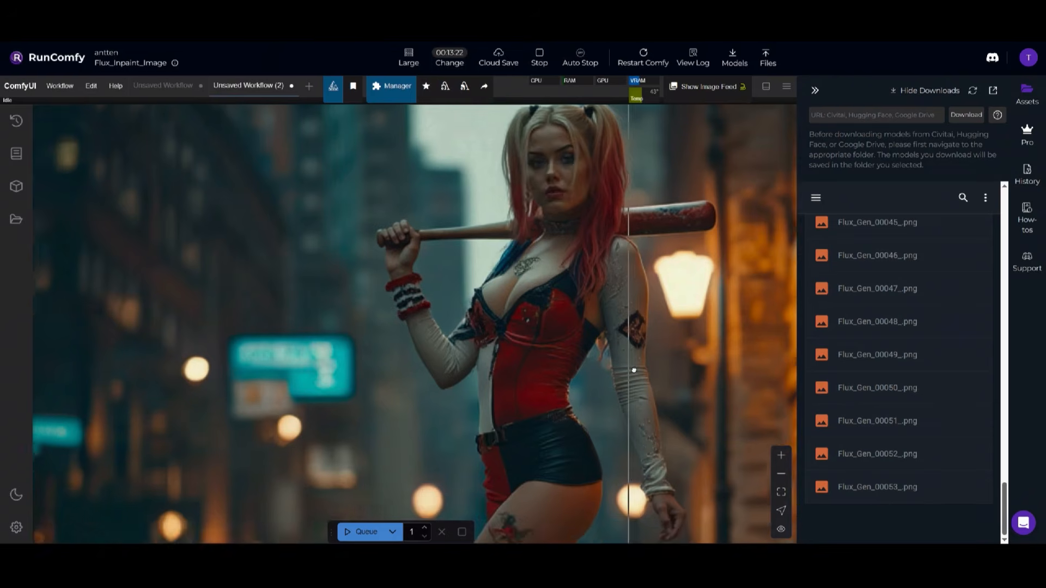
scroll(621, 357, "down", 7)
left_click_drag(639, 539, 582, 117)
left_click_drag(586, 280, 534, 195)
scroll(697, 206, "up", 3)
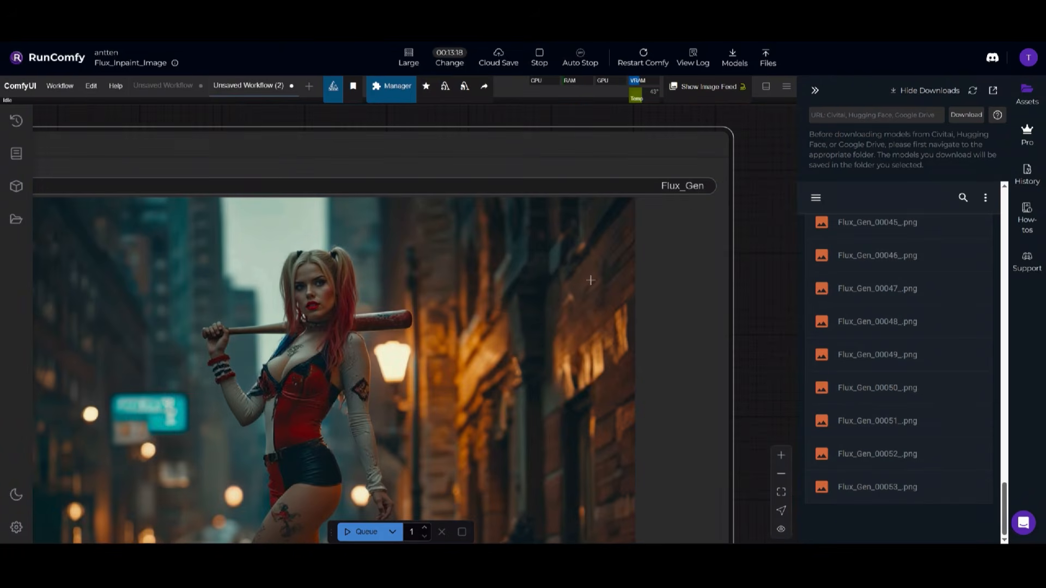
scroll(461, 354, "down", 2)
scroll(384, 187, "down", 4)
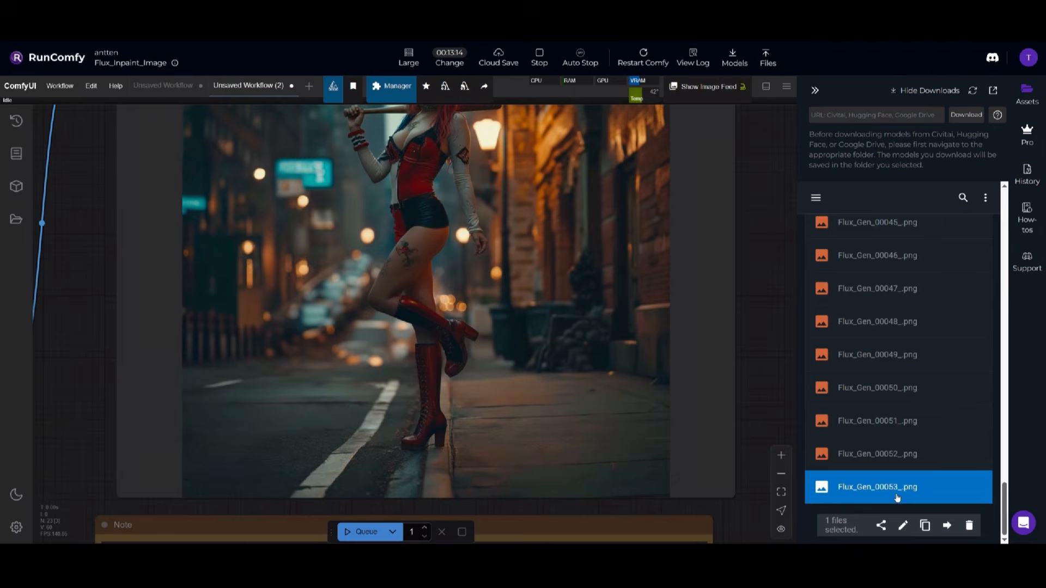
Open the generated image Flux_Gen_00053_.png from the output folder and download it
left_click(893, 487)
left_click(985, 198)
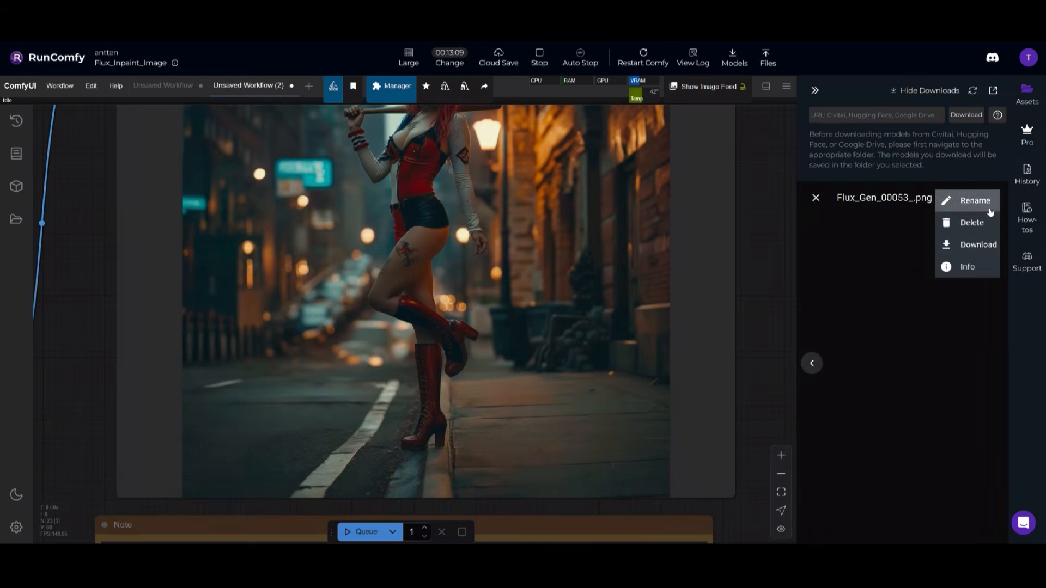
left_click(983, 247)
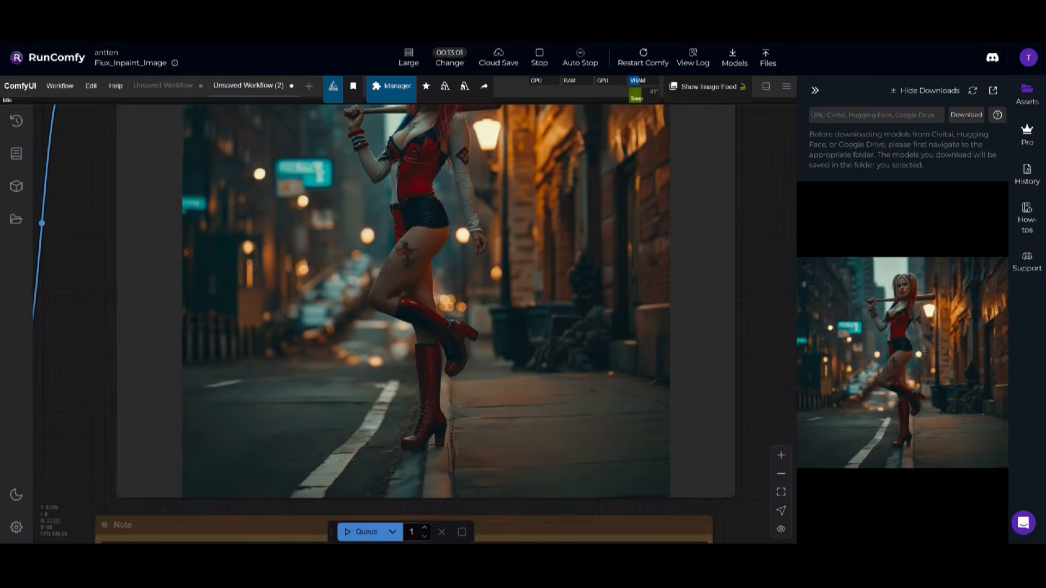
Load the generated image Flux_Gen_00053_.png into the Load Image node as the new source image
left_click_drag(404, 240, 484, 312)
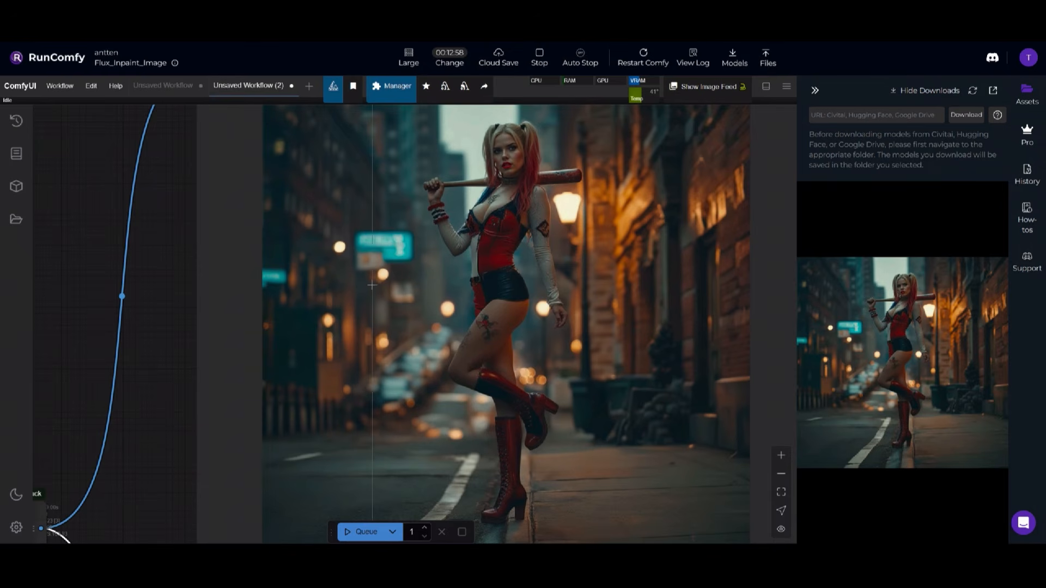
scroll(313, 309, "down", 2)
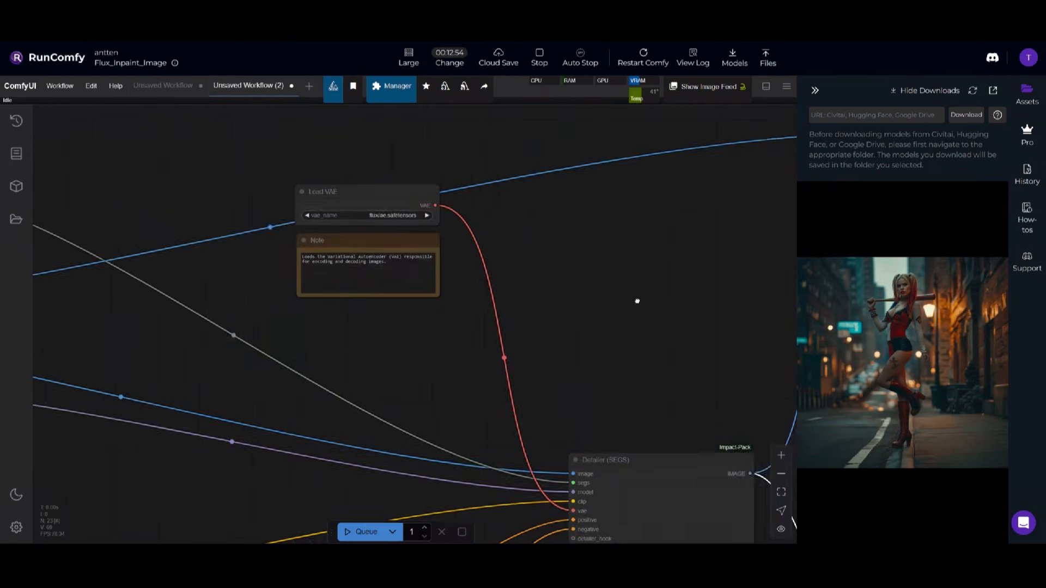
scroll(606, 289, "up", 5)
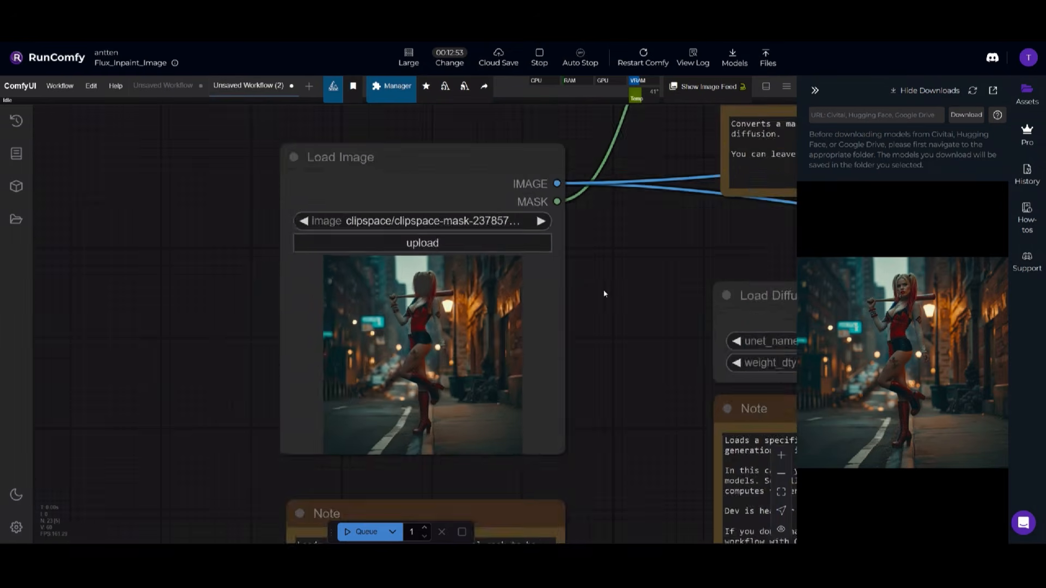
right_click(882, 350)
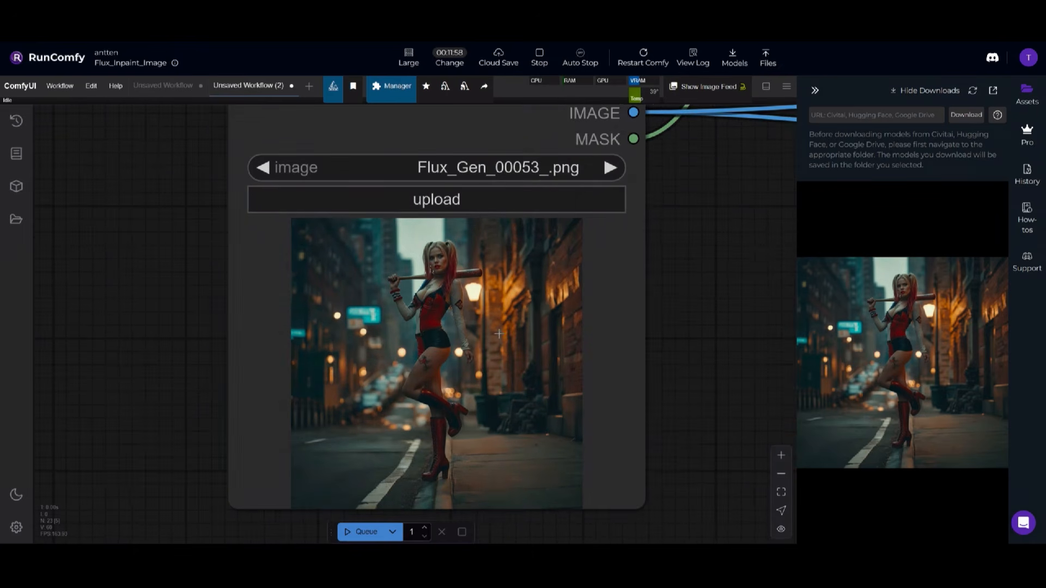
Open the loaded image in the mask editor, paint a mask over both arms' sleeves and save it
left_click(498, 334)
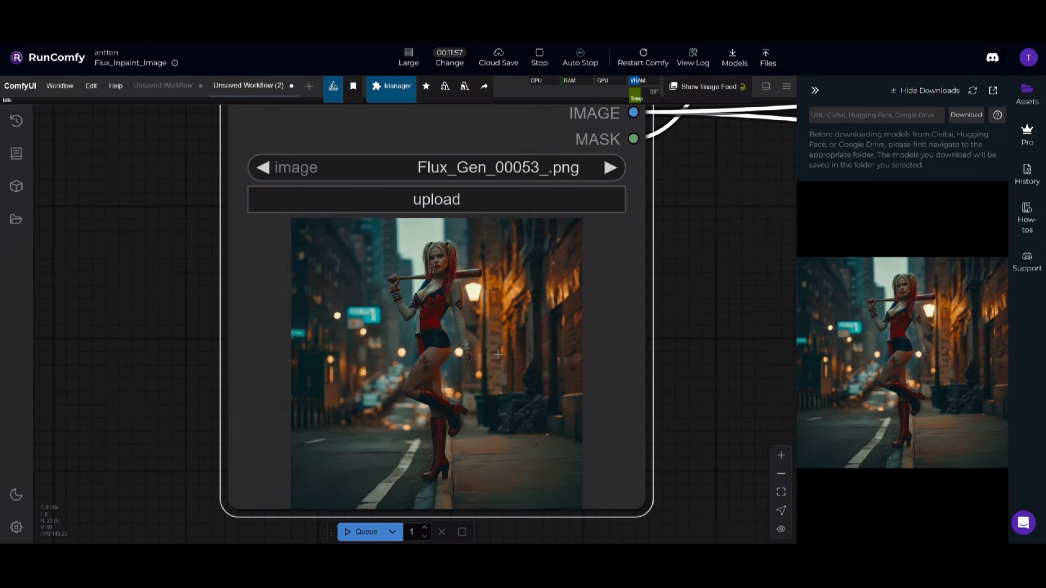
right_click(525, 315)
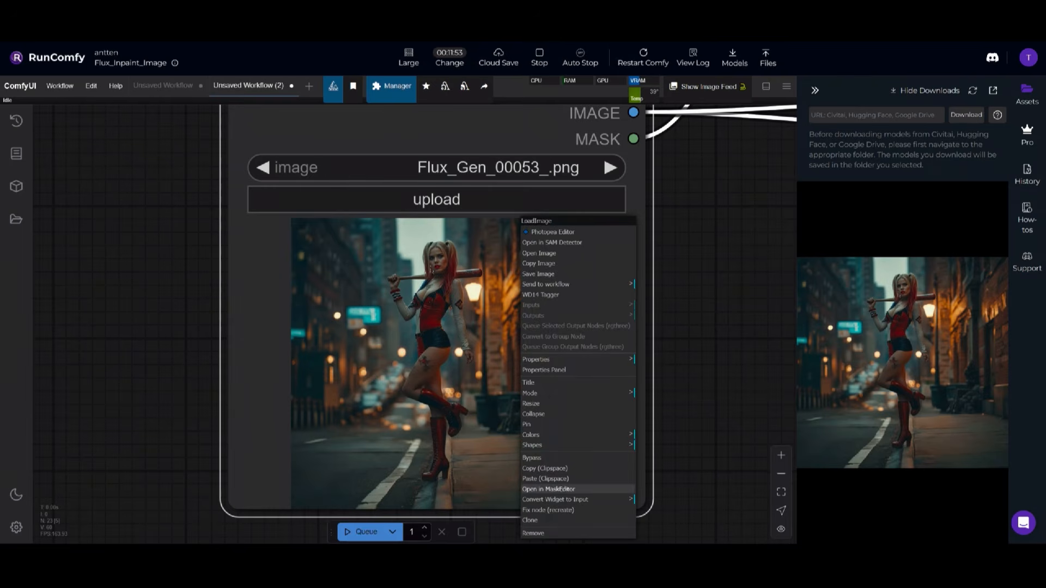
left_click(560, 488)
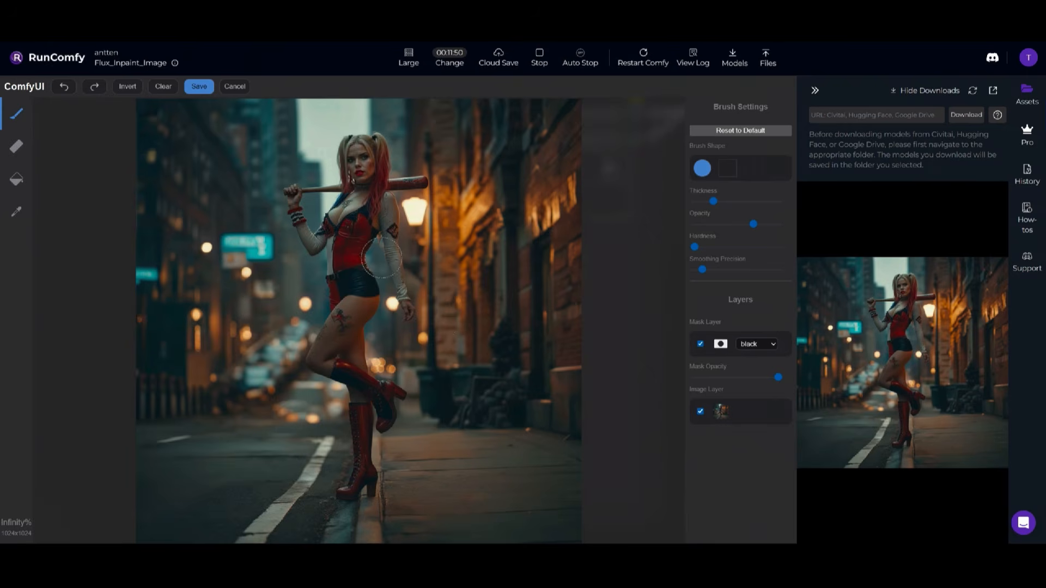
scroll(381, 256, "up", 5)
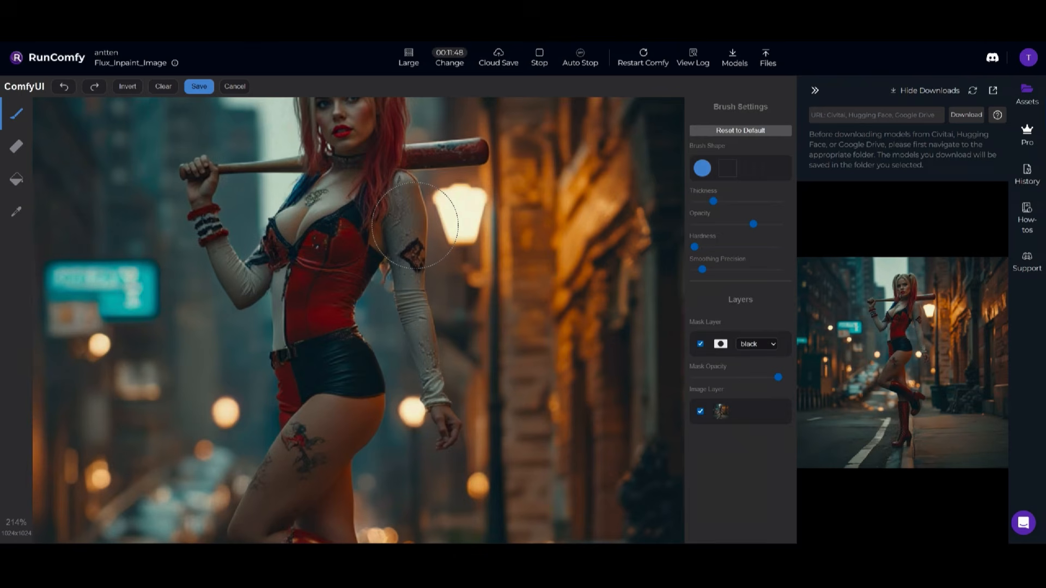
mouse_move(408, 203)
left_mouse_down()
mouse_move(435, 370)
mouse_move(420, 283)
left_mouse_up()
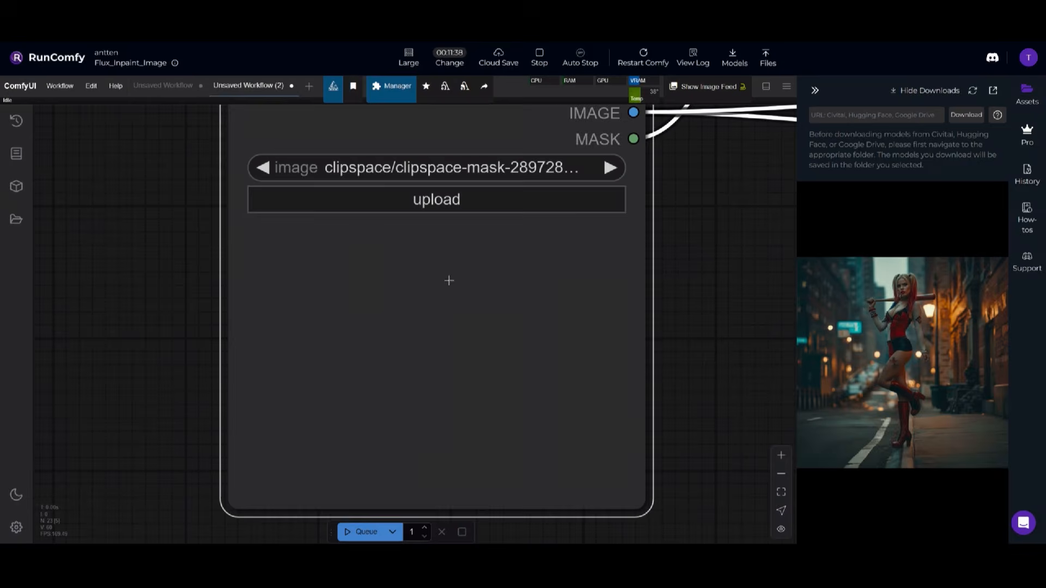
Replace the positive prompt text with a description of smooth white sleeves
left_click_drag(449, 281, 316, 240)
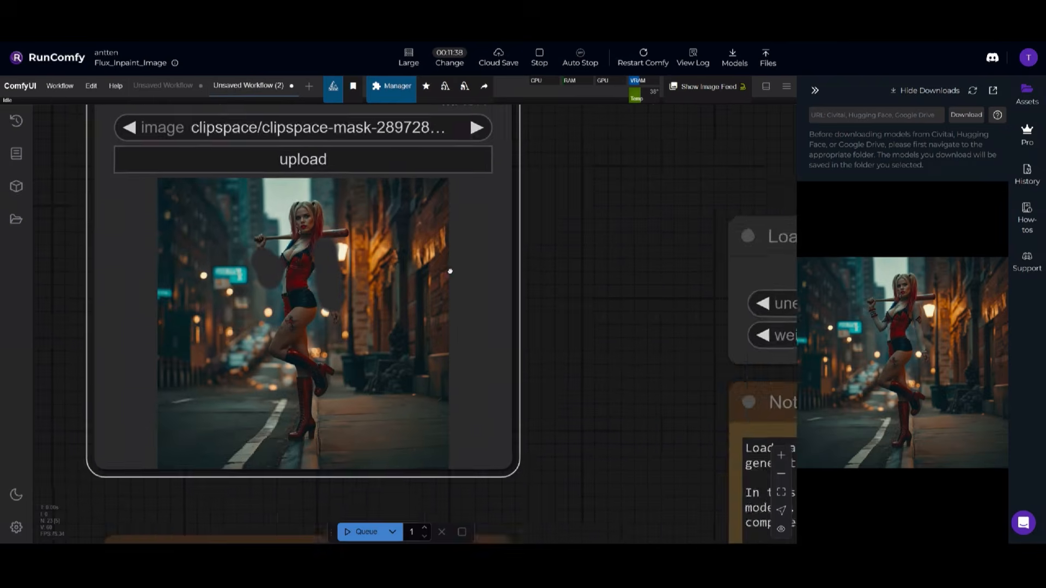
scroll(313, 244, "down", 3)
left_click_drag(557, 348, 168, 124)
left_click_drag(762, 452, 401, 275)
scroll(402, 275, "down", 3)
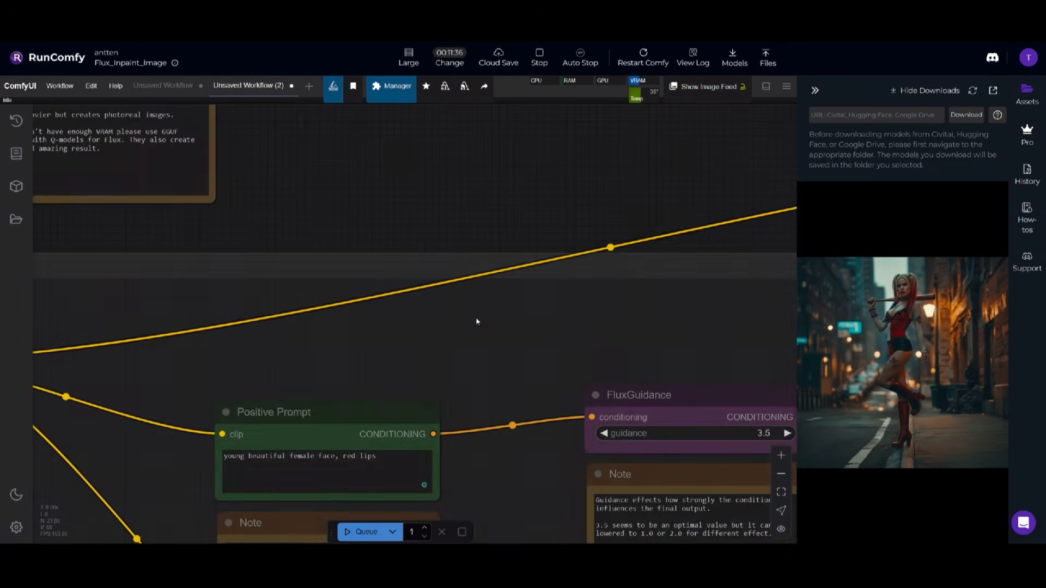
left_click_drag(370, 450, 492, 348)
scroll(492, 349, "up", 2)
left_click_drag(503, 358, 281, 336)
type("white sleeves")
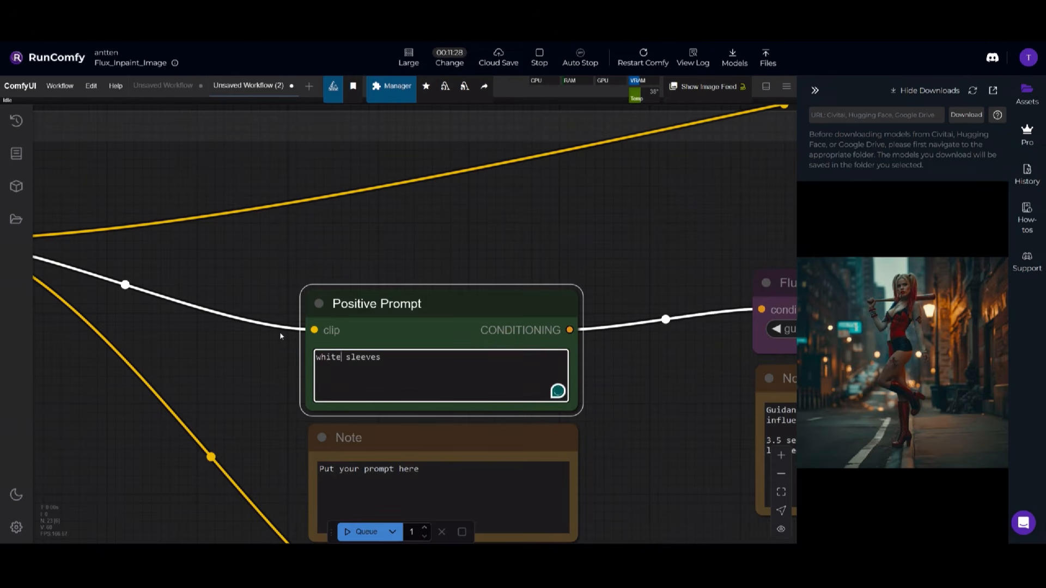
type("mooth")
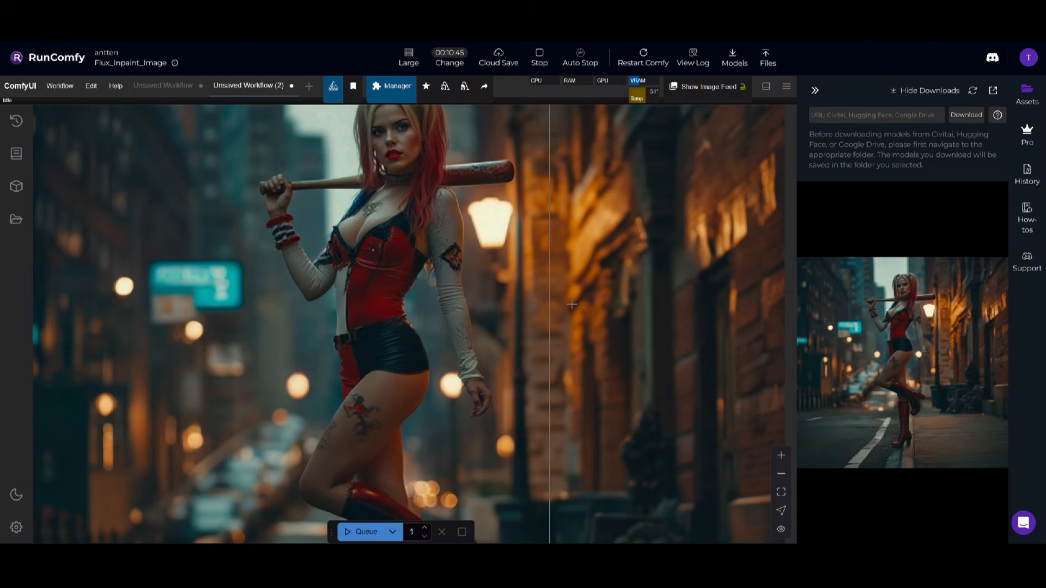
Queue the sleeve inpainting generation and dismiss the session timeout reminder
key("ctrl+Return")
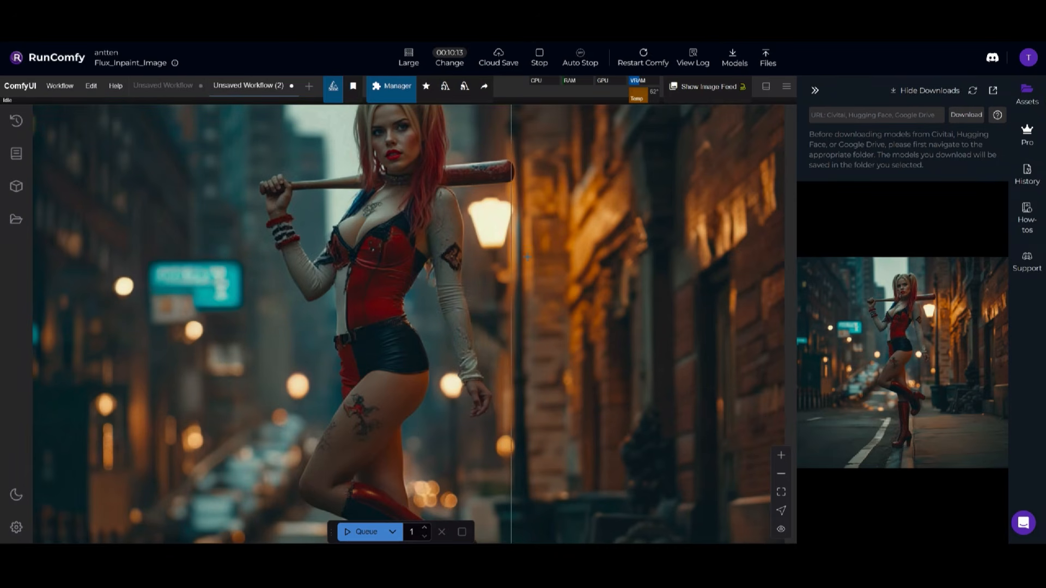
scroll(240, 287, "up", 3)
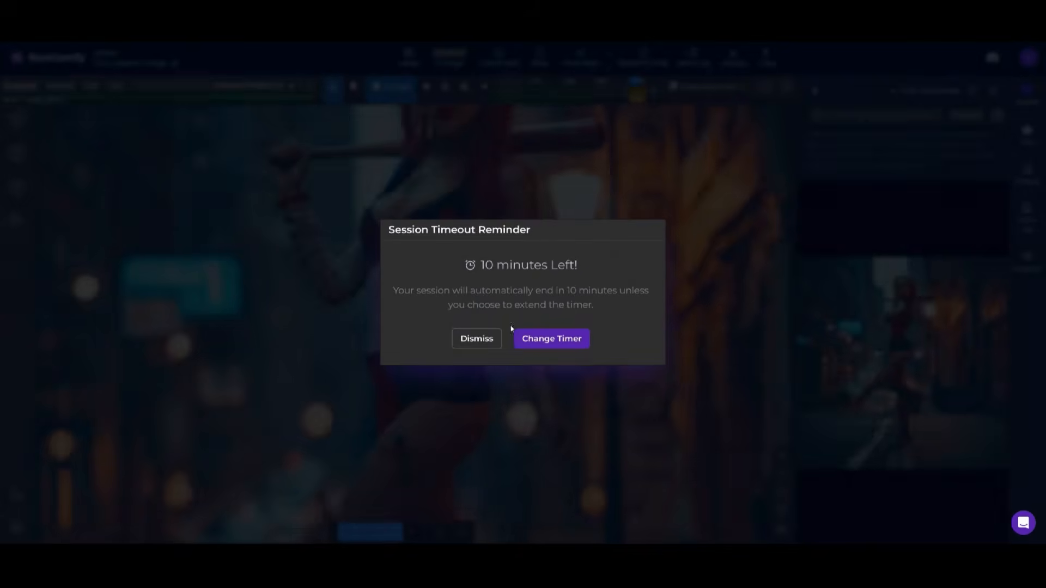
left_click(476, 338)
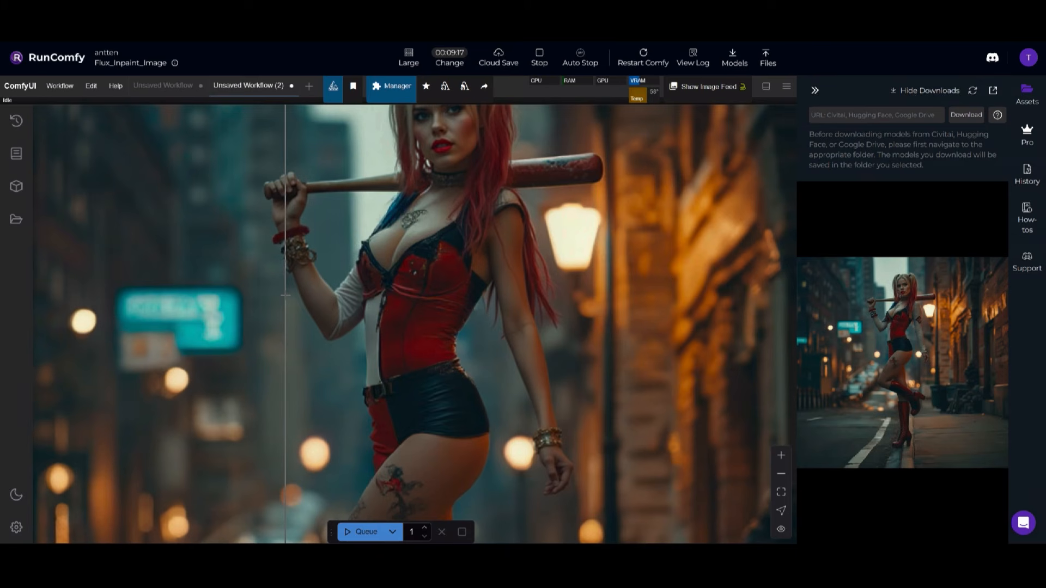
Paint a mask over the woman's thighs in the mask editor with a hard round brush
scroll(285, 295, "down", 13)
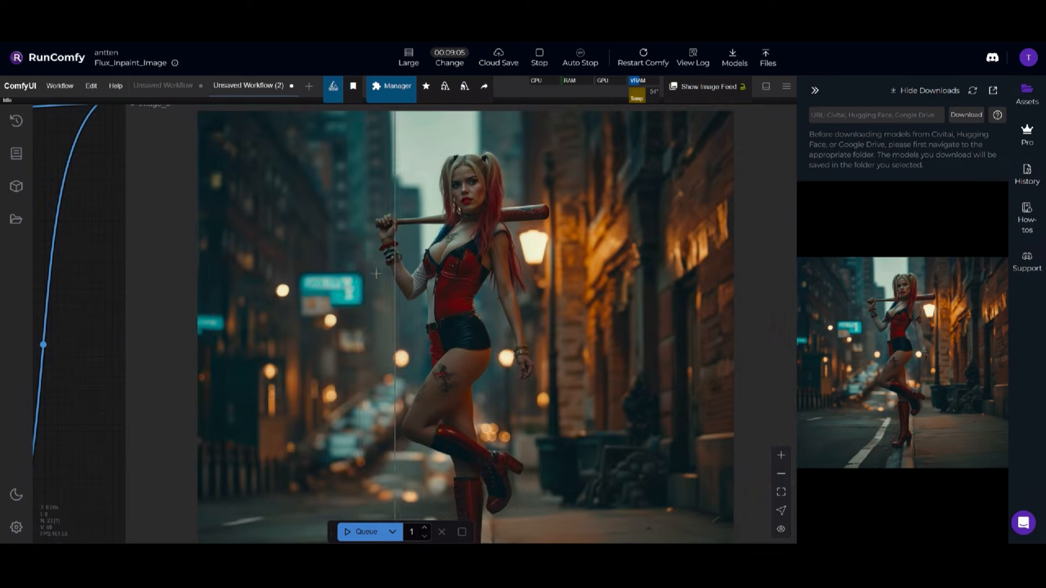
left_click_drag(95, 282, 249, 228)
scroll(246, 256, "down", 6)
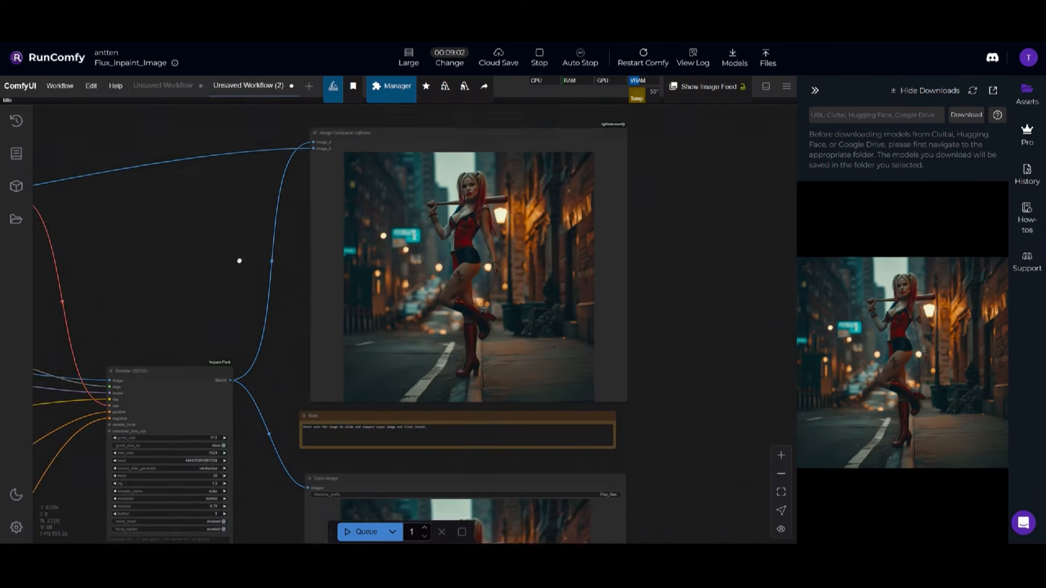
left_click_drag(183, 291, 354, 280)
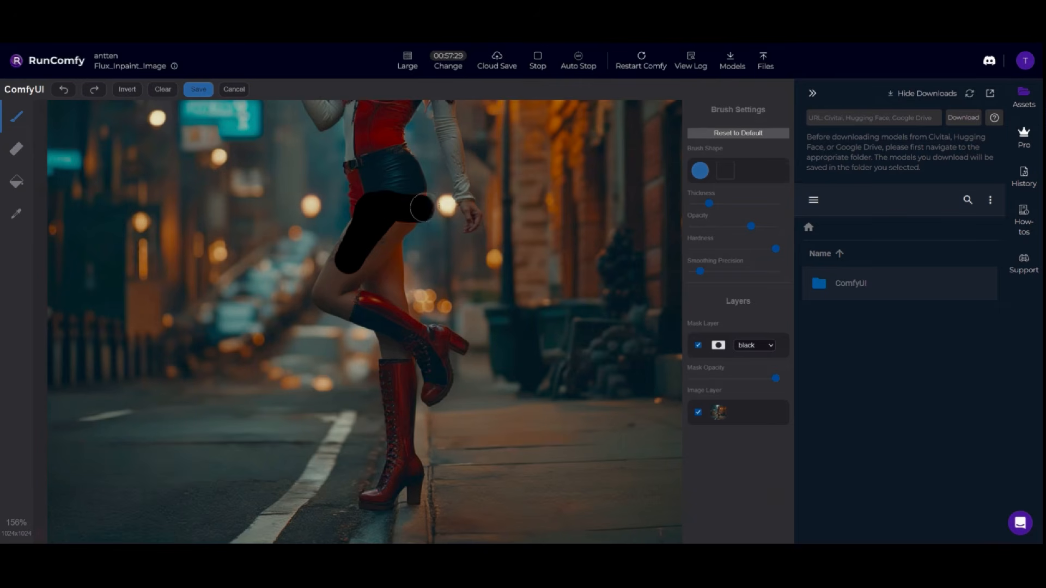
mouse_move(421, 207)
left_mouse_down()
mouse_move(323, 289)
mouse_move(429, 358)
mouse_move(386, 392)
mouse_move(382, 491)
mouse_move(378, 256)
left_mouse_up()
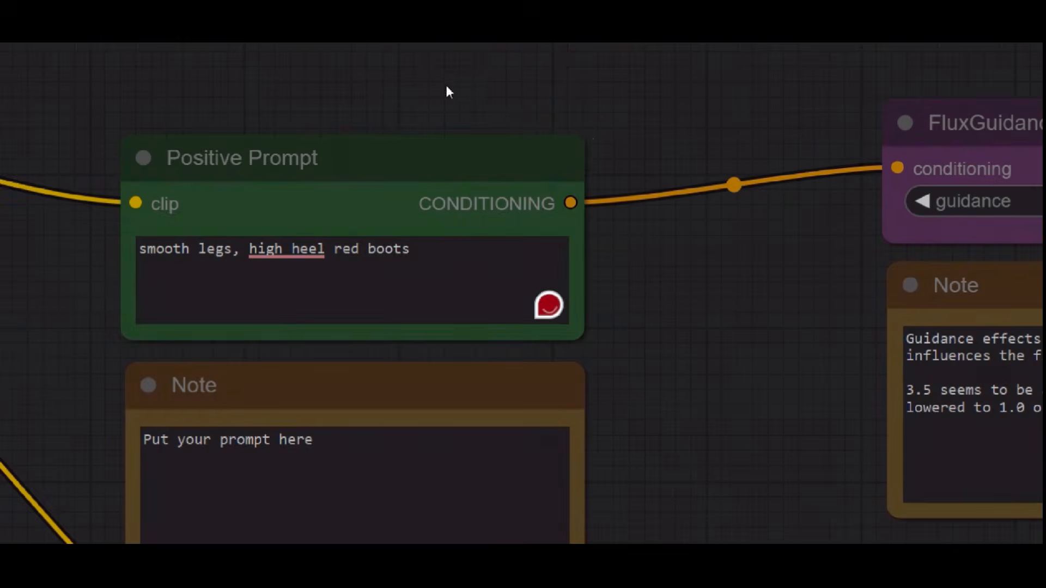
Compare the inpainted result with the source image in the Image Comparer, checking the legs, boots and sleeves
left_click_drag(446, 85, 518, 164)
scroll(542, 294, "down", 5)
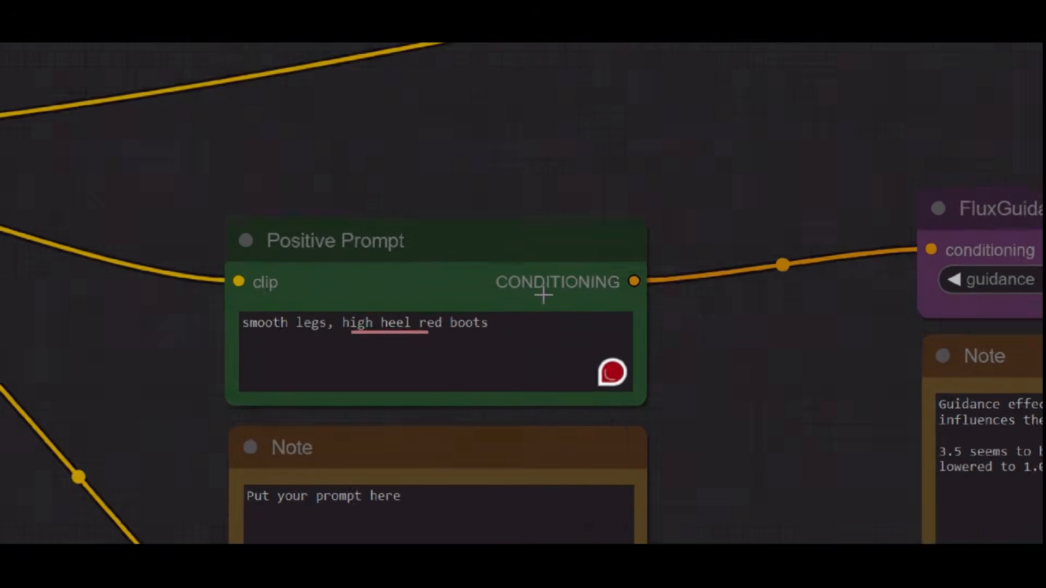
left_click_drag(728, 185, 329, 414)
scroll(444, 390, "down", 4)
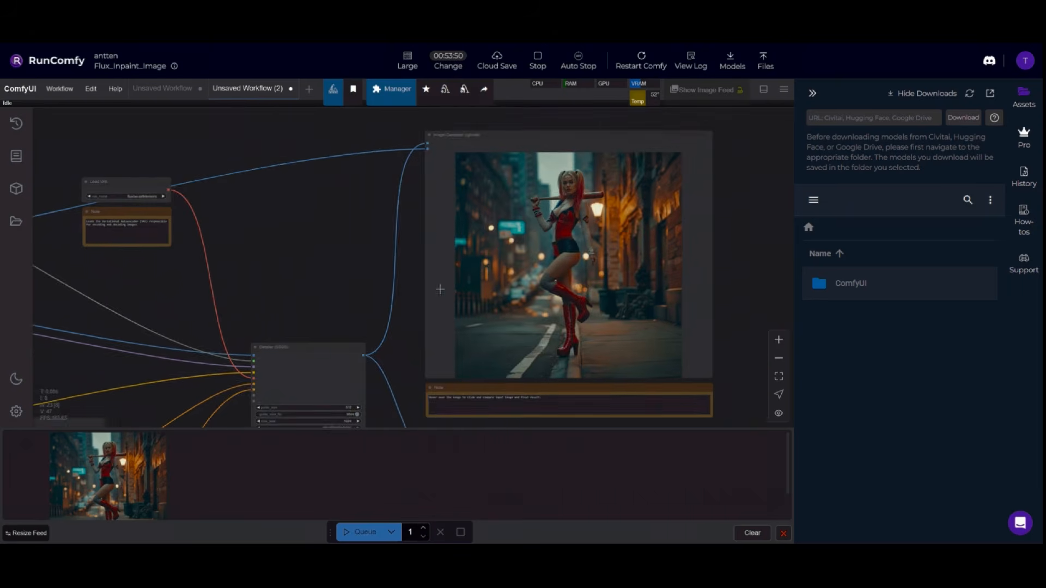
scroll(413, 297, "up", 8)
scroll(413, 297, "down", 8)
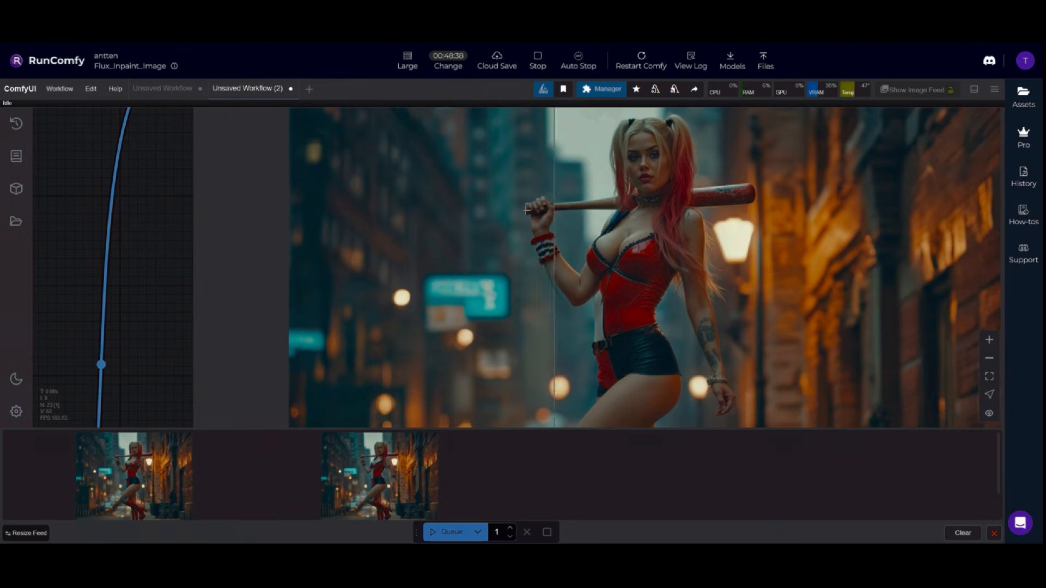
scroll(544, 262, "up", 5)
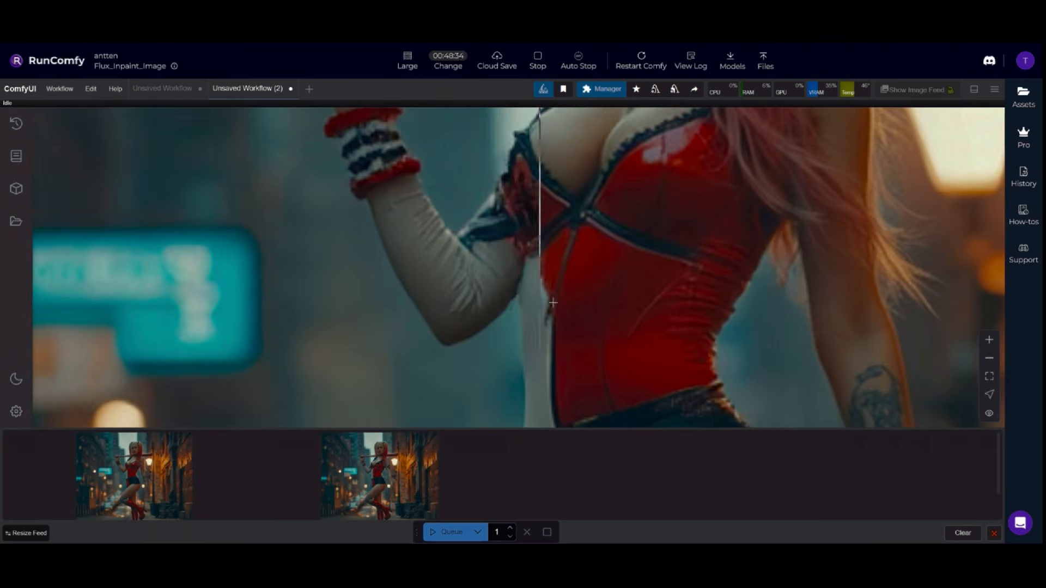
Queue another generation, and paint a soft-edged mask over both arms in the mask editor
key("ctrl+Return")
scroll(262, 245, "down", 5)
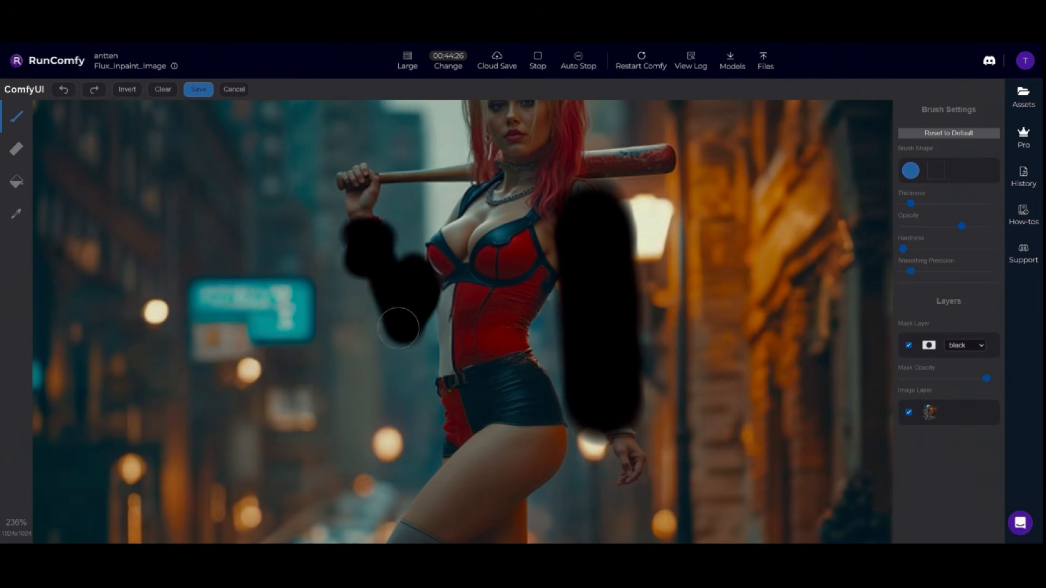
mouse_move(398, 328)
left_mouse_down()
mouse_move(364, 232)
mouse_move(387, 253)
mouse_move(359, 240)
left_mouse_up()
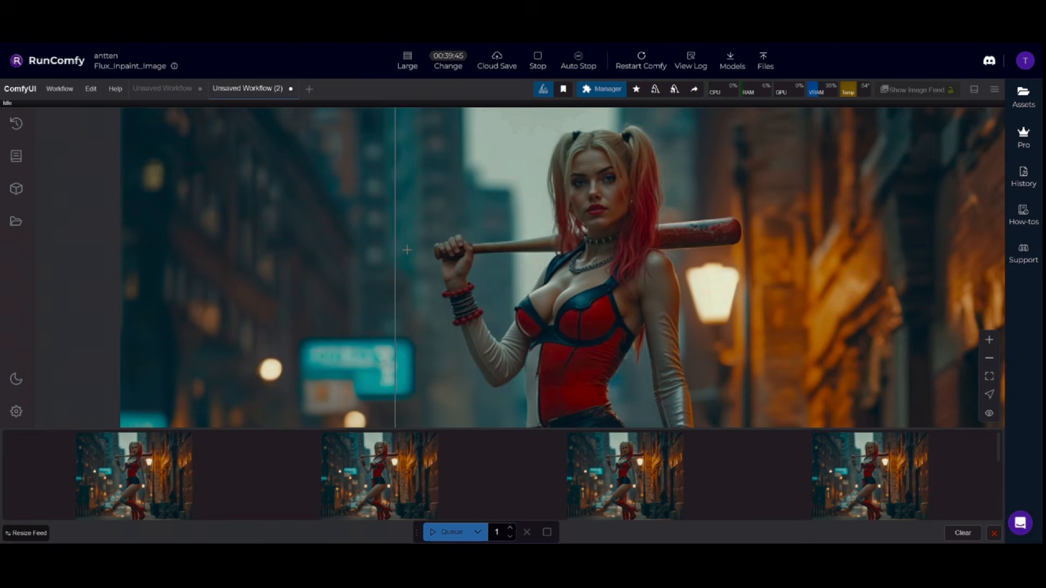
Queue the inpainting generation again and examine the figure up close in the Image Comparer
key("ctrl+Return")
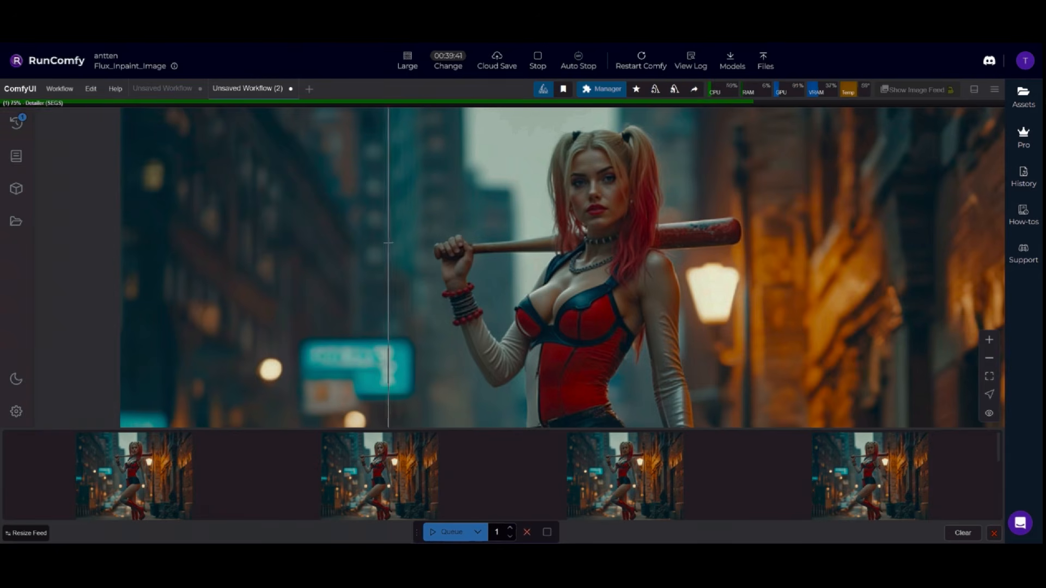
scroll(392, 245, "down", 5)
scroll(408, 240, "up", 10)
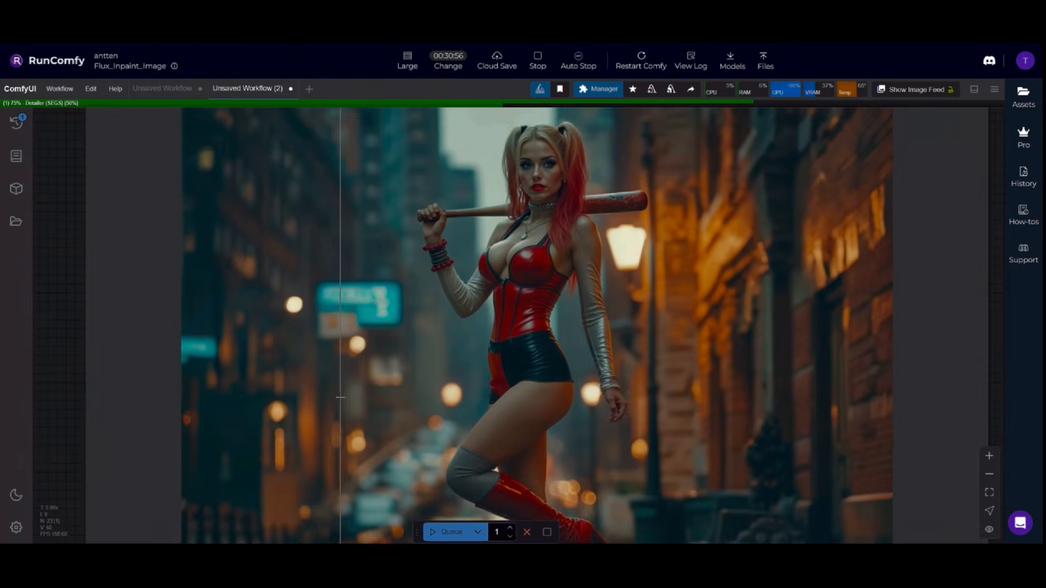
scroll(334, 272, "up", 2)
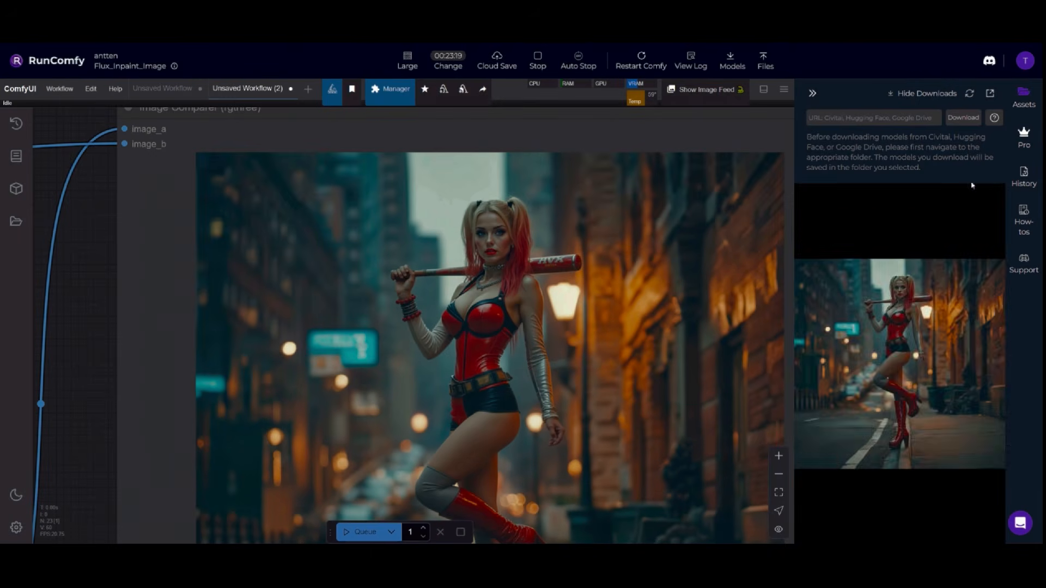
Open the generated image Flux_Gen_00052_.png from the ComfyUI output folder in the assets
right_click(877, 232)
left_click(844, 227)
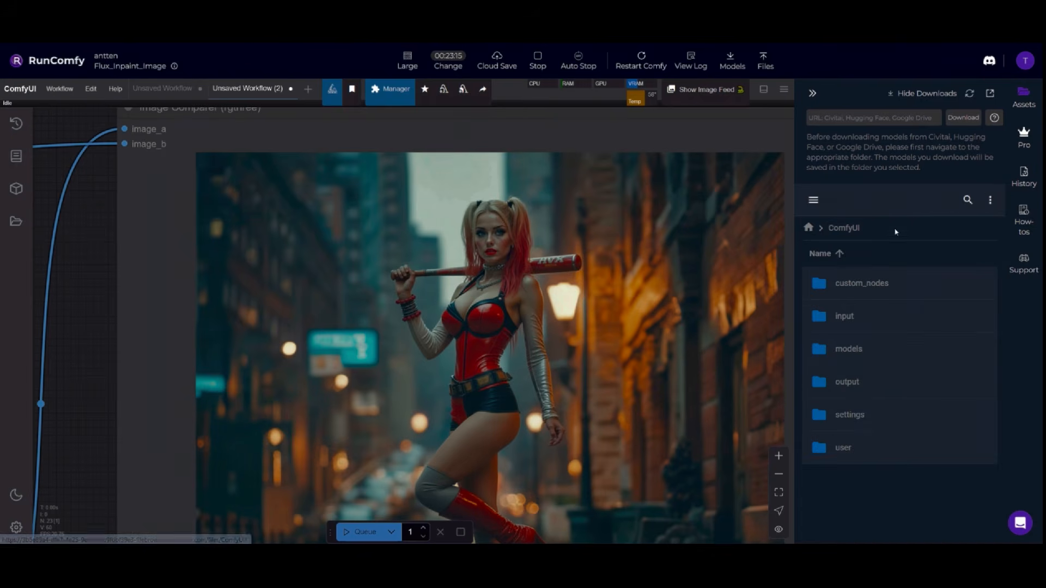
left_click(870, 382)
scroll(909, 419, "down", 12)
scroll(908, 419, "down", 10)
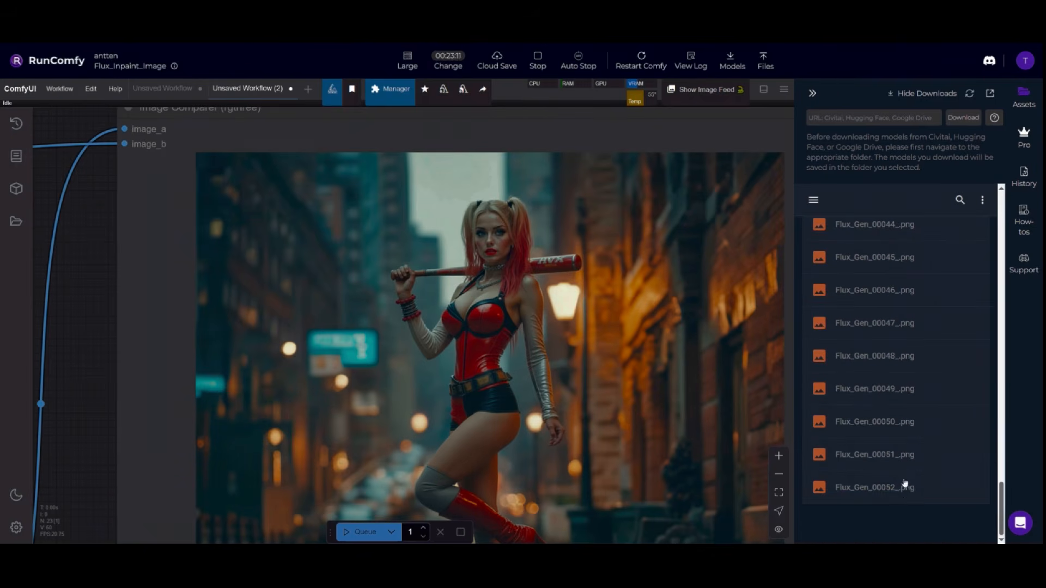
left_click(904, 485)
left_click(983, 200)
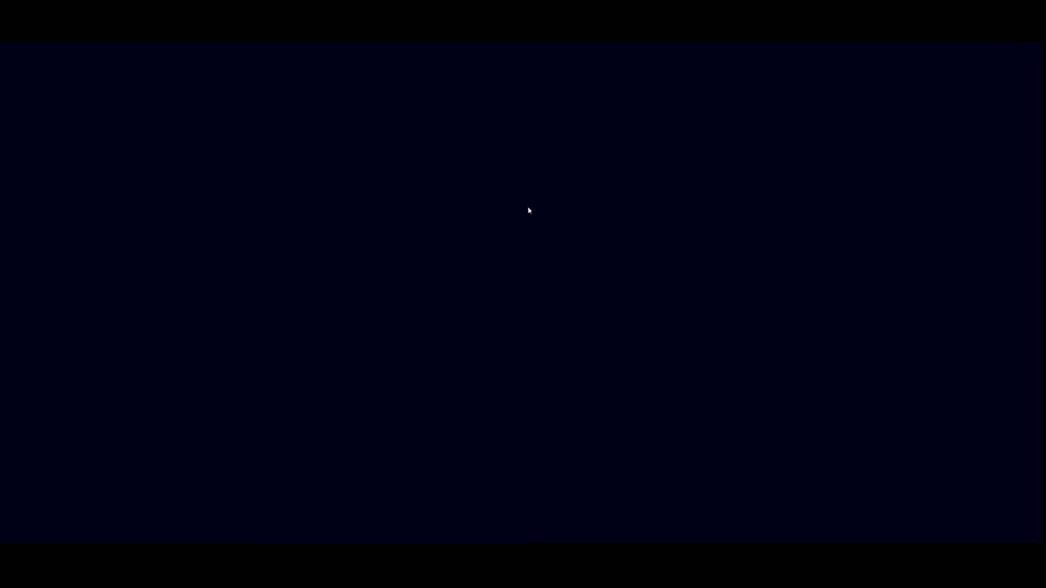
Look through the post "Flux + ComfyUI: 3D Pose to Cinematic Art" and its preview images
scroll(346, 307, "down", 3)
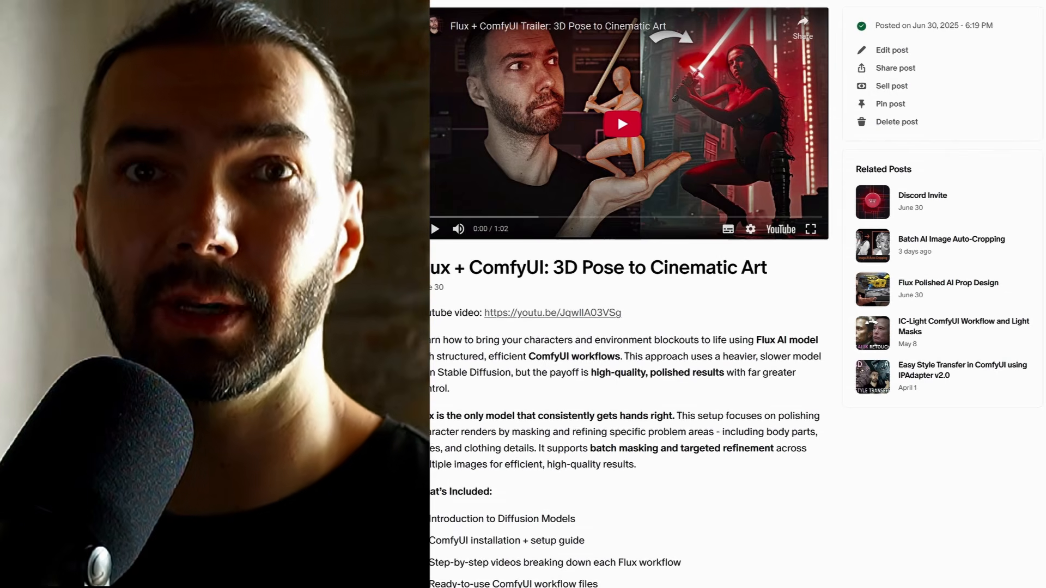
scroll(931, 466, "down", 5)
scroll(932, 466, "down", 10)
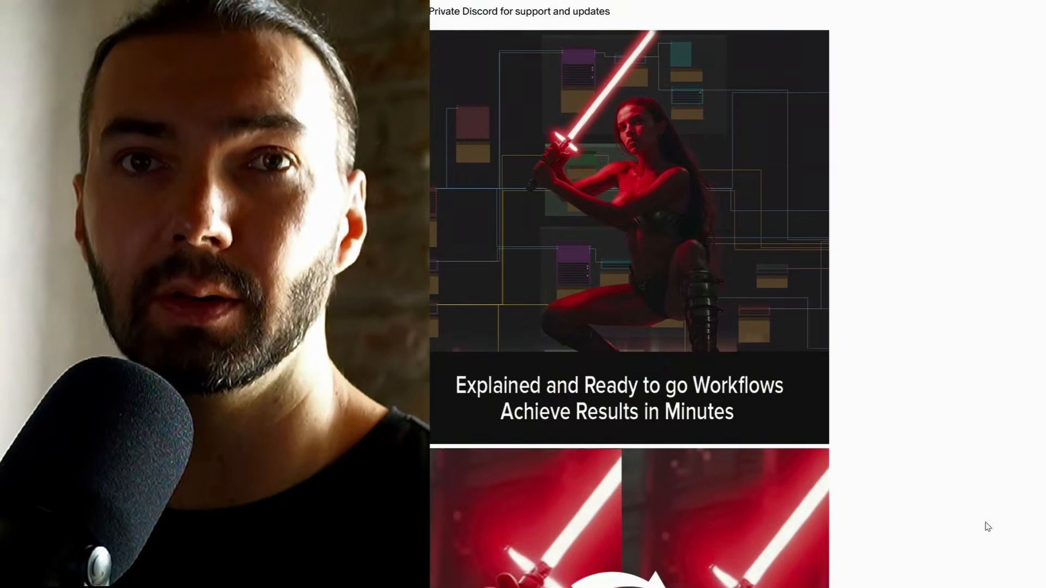